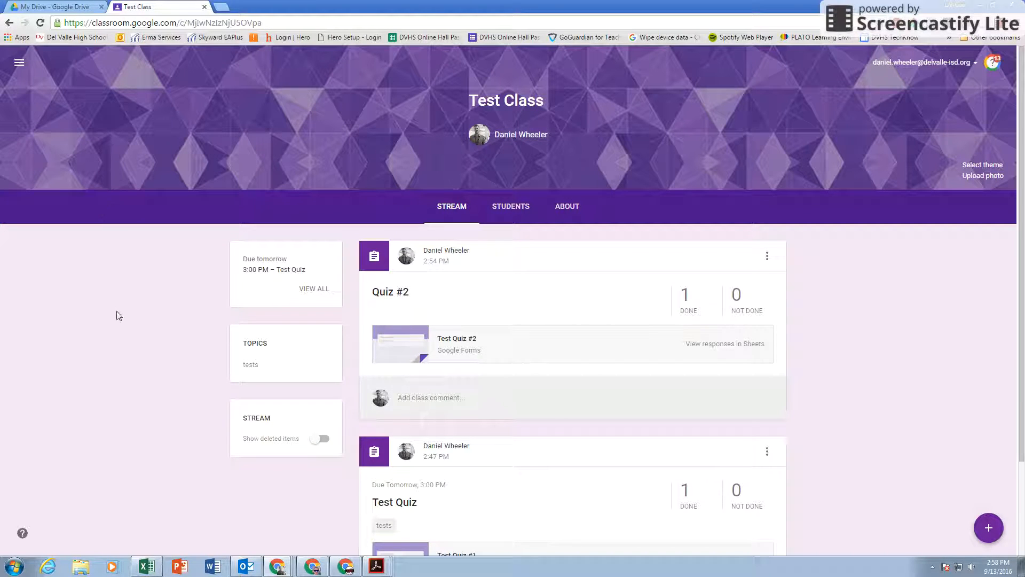
Step: From My Drive, create a new blank Google Form through New > More
{"action": "left_click", "coordinate": [67, 4]}
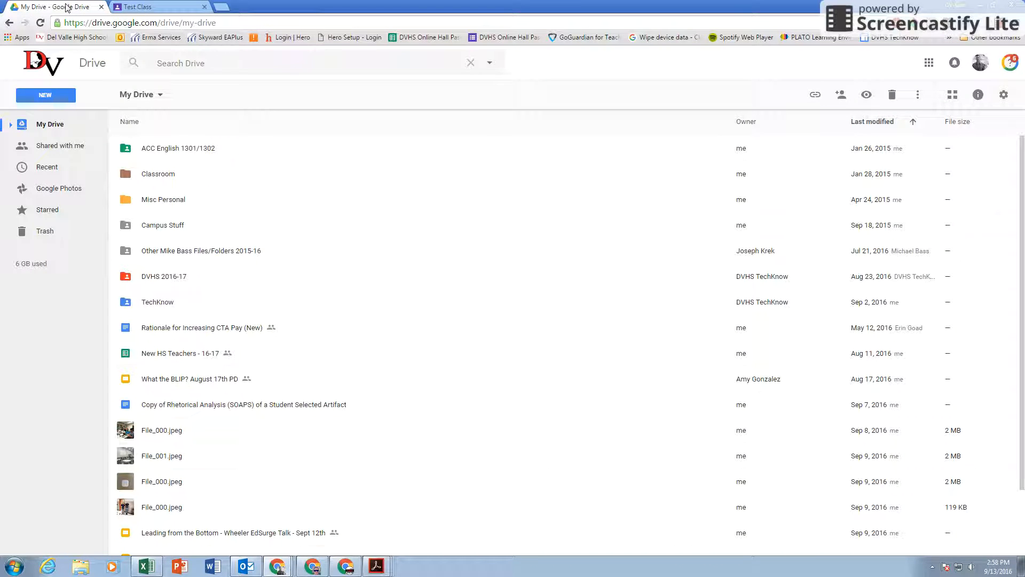
{"action": "left_click", "coordinate": [43, 97]}
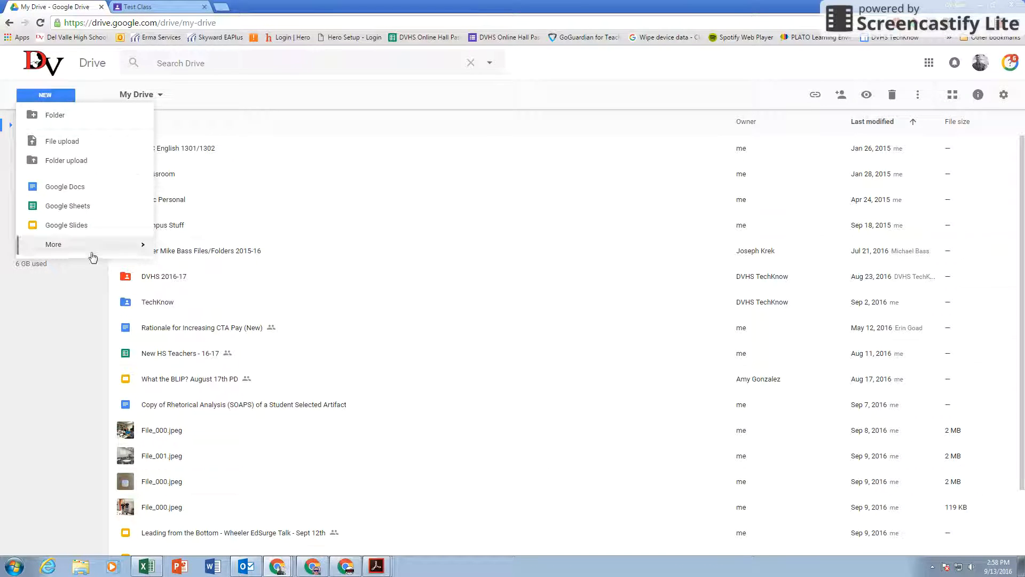
{"action": "mouse_move", "coordinate": [95, 251]}
{"action": "left_click", "coordinate": [202, 249]}
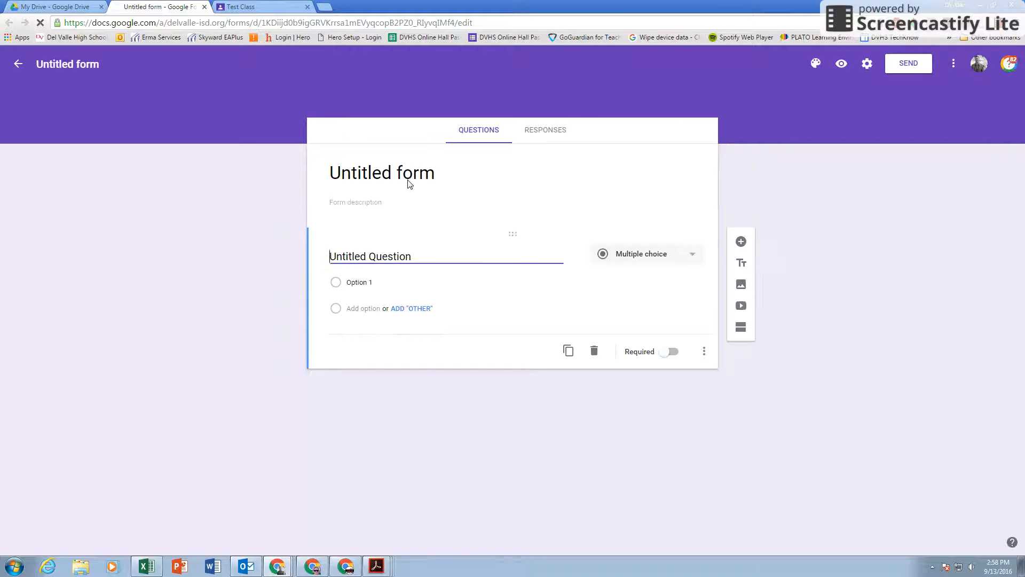
Step: Replace the Untitled form title with 'Quiz #3'
{"action": "left_click", "coordinate": [410, 171]}
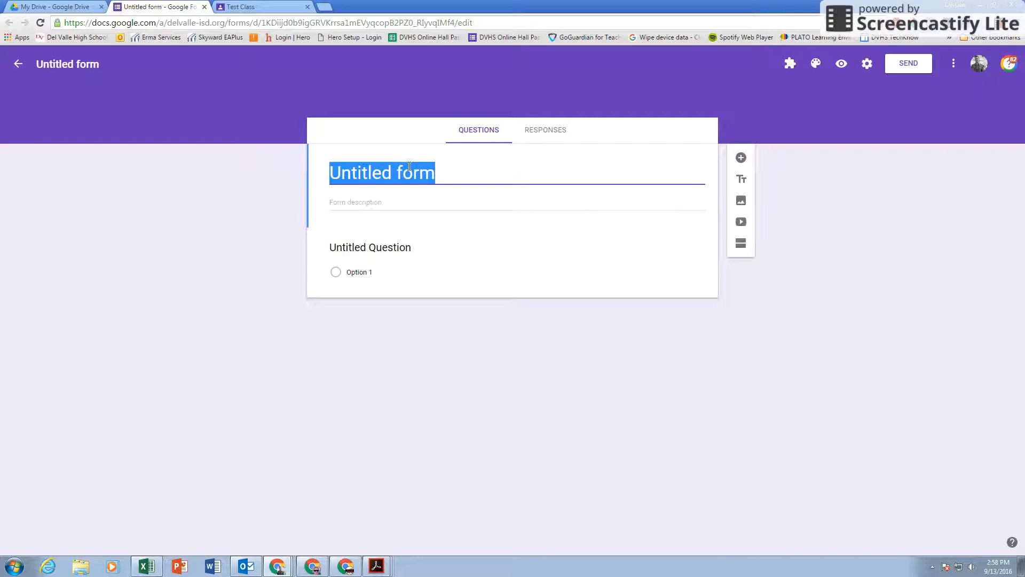
{"action": "type", "text": "Quiz #3"}
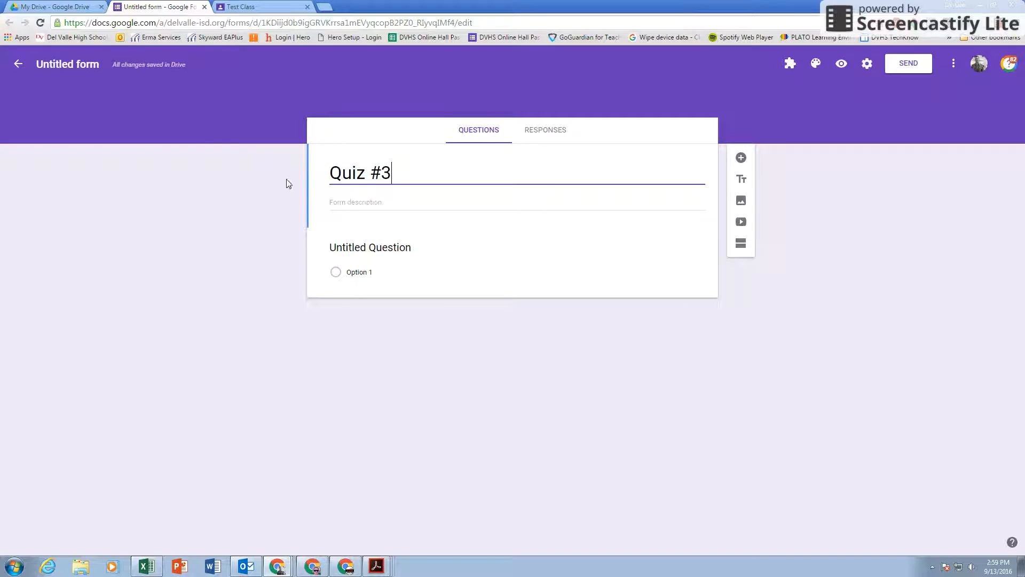
{"action": "left_click", "coordinate": [57, 65]}
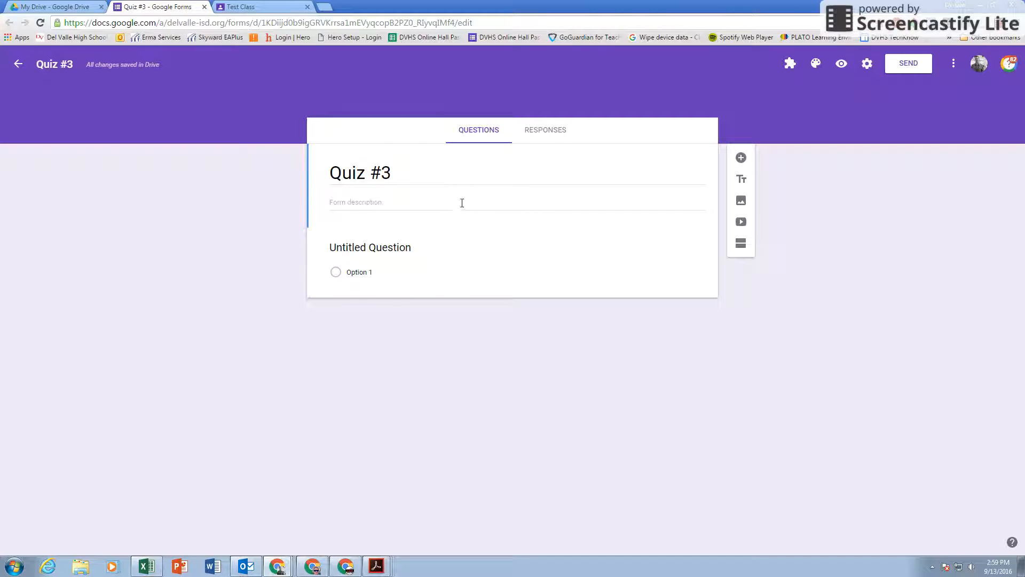
Step: Turn on email collection and quiz mode with grades released immediately, and save the settings
{"action": "left_click", "coordinate": [867, 65]}
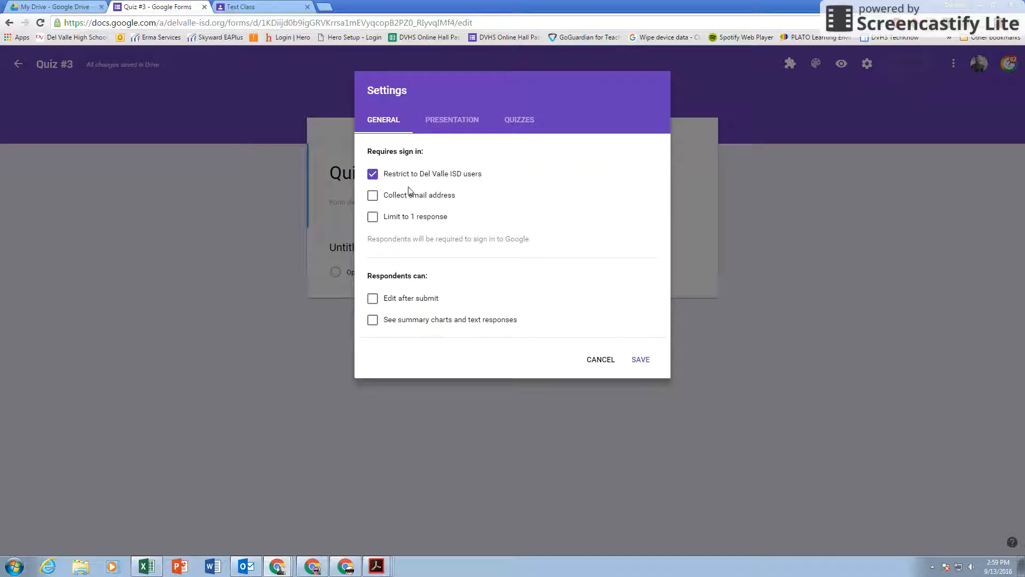
{"action": "left_click", "coordinate": [374, 196]}
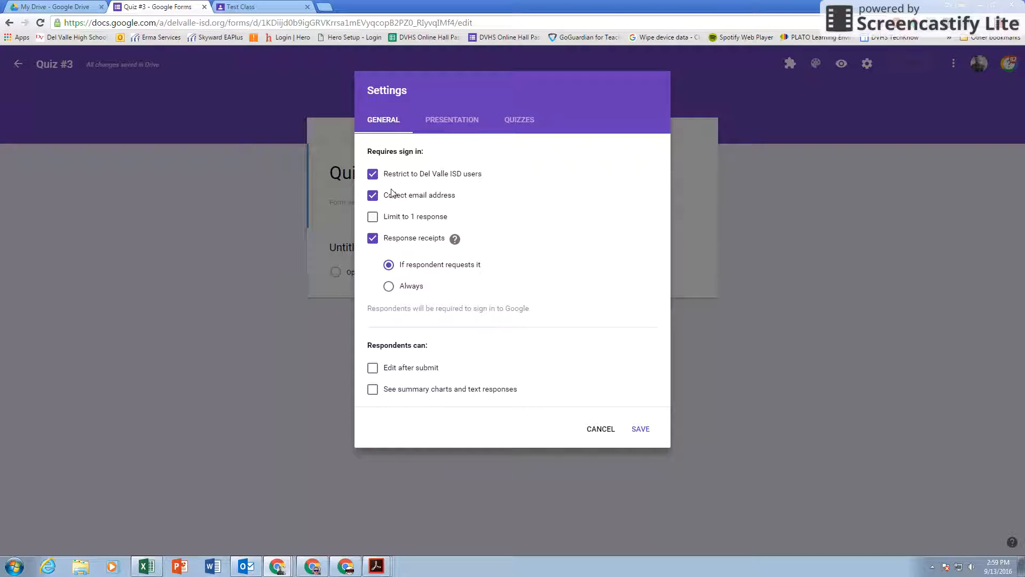
{"action": "left_click", "coordinate": [517, 127]}
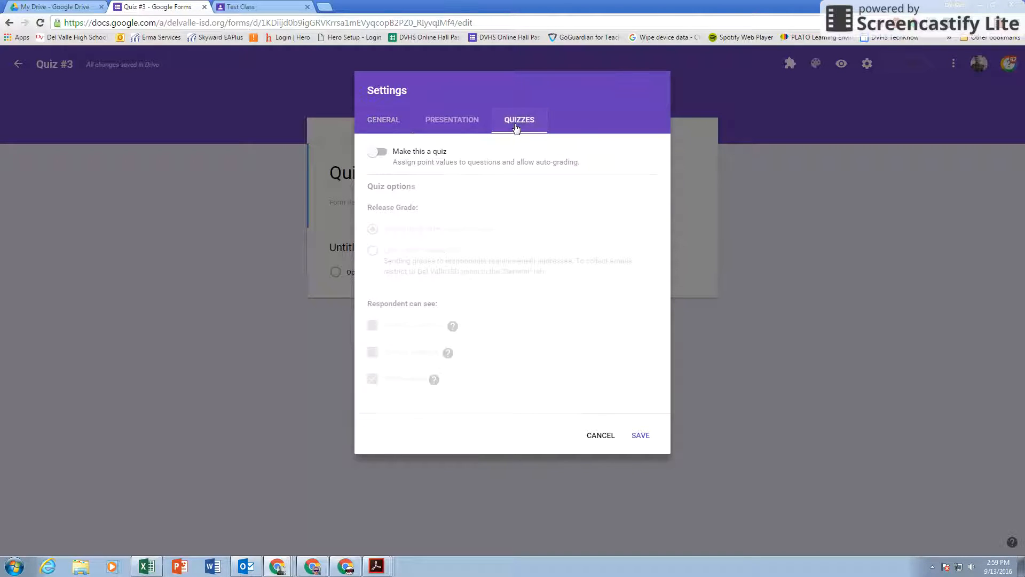
{"action": "left_click", "coordinate": [382, 155]}
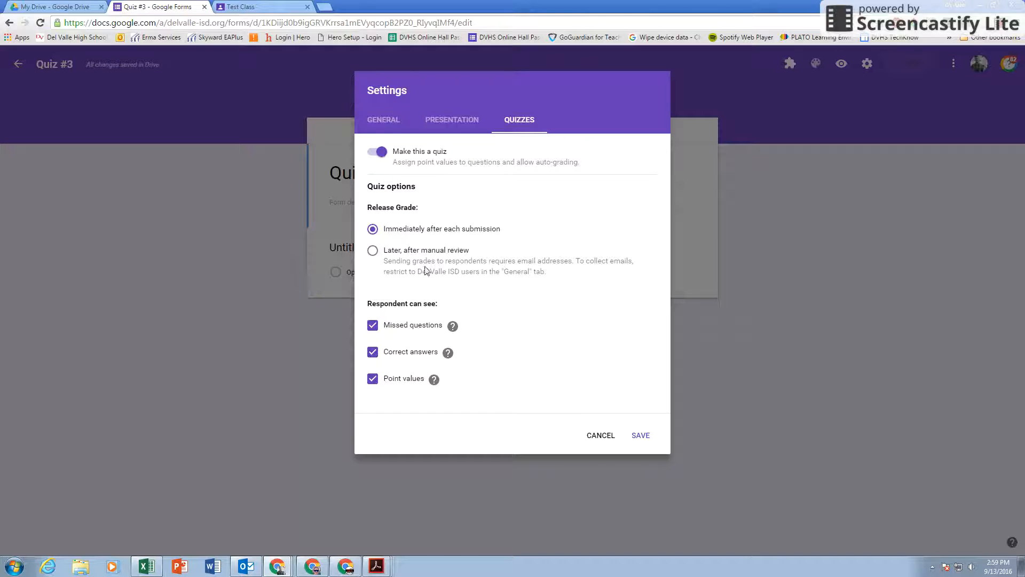
{"action": "left_click", "coordinate": [385, 253]}
{"action": "left_click", "coordinate": [373, 229]}
{"action": "left_click", "coordinate": [640, 436]}
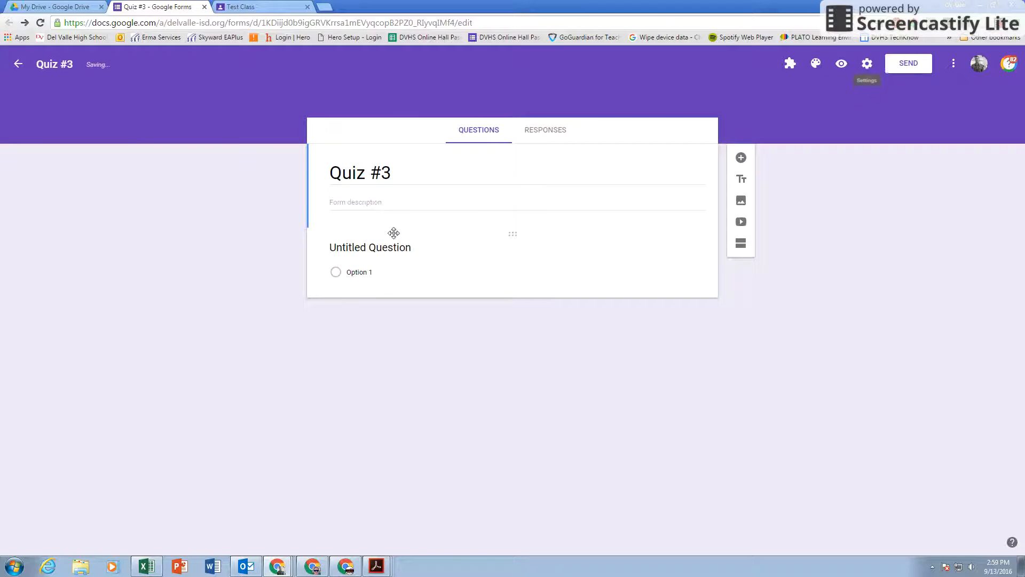
{"action": "left_click", "coordinate": [369, 251]}
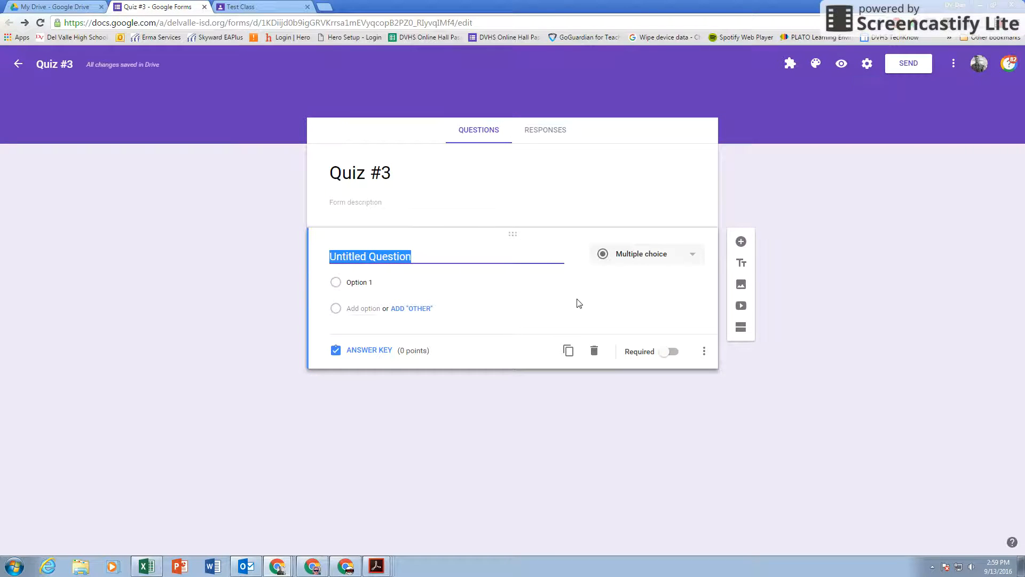
Step: Write the question 'What's the answer?' with answer options a and b
{"action": "type", "text": "Q"}
{"action": "key", "text": "BackSpace"}
{"action": "type", "text": "Qjw"}
{"action": "key", "text": "BackSpace"}
{"action": "key", "text": "BackSpace"}
{"action": "key", "text": "BackSpace"}
{"action": "type", "text": "What's the a"}
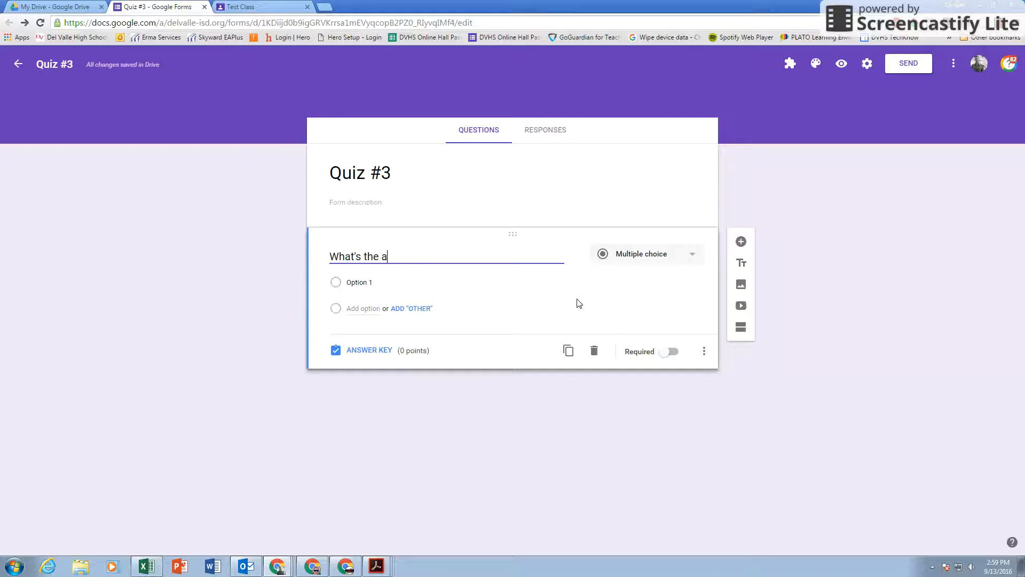
{"action": "type", "text": "nswer?"}
{"action": "left_click", "coordinate": [359, 282]}
{"action": "type", "text": "a"}
{"action": "left_click", "coordinate": [363, 308]}
{"action": "type", "text": "b"}
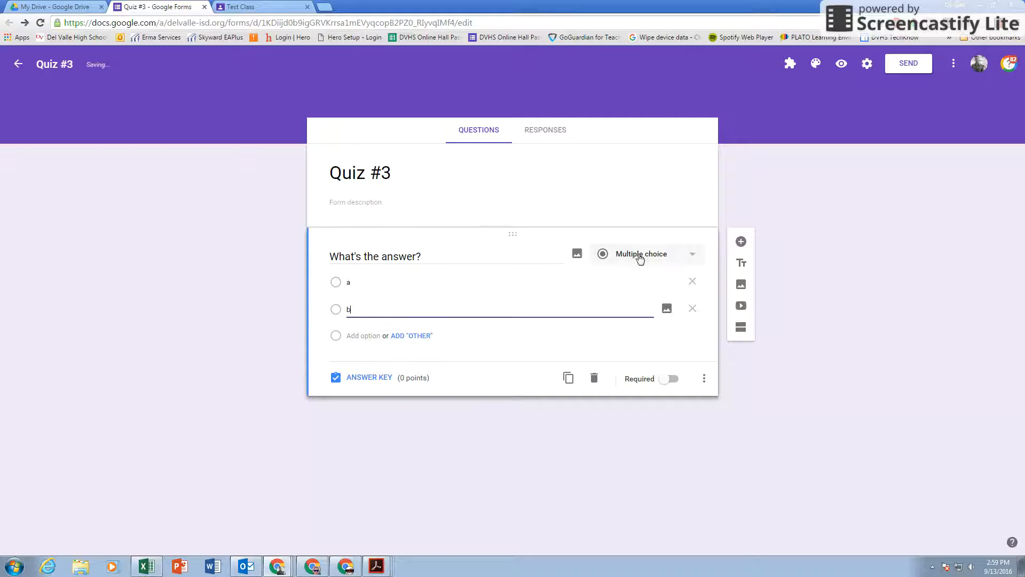
Step: Make it required, mark a correct for 50 points, and add a blank second question
{"action": "left_click", "coordinate": [674, 379]}
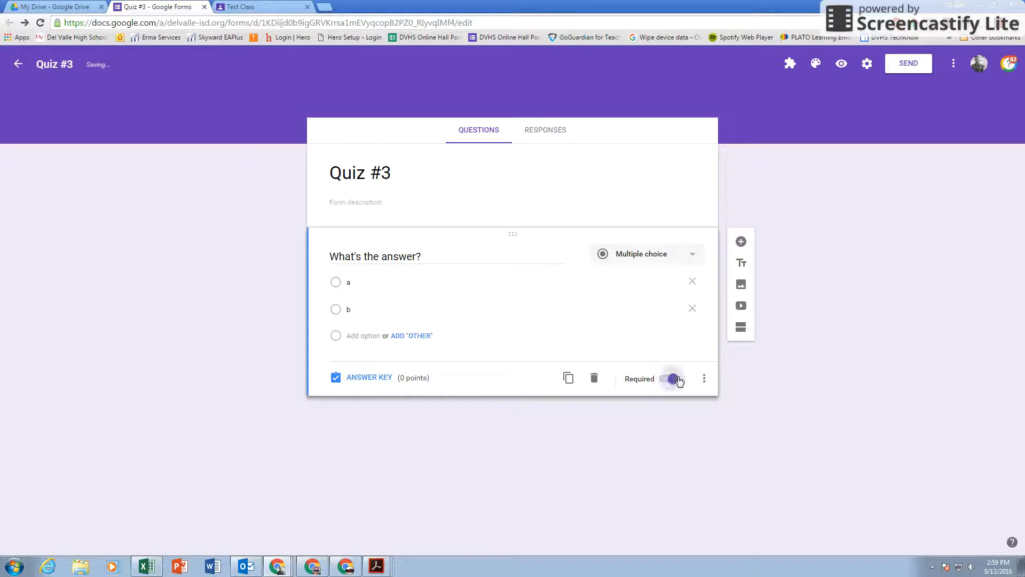
{"action": "left_click", "coordinate": [353, 379]}
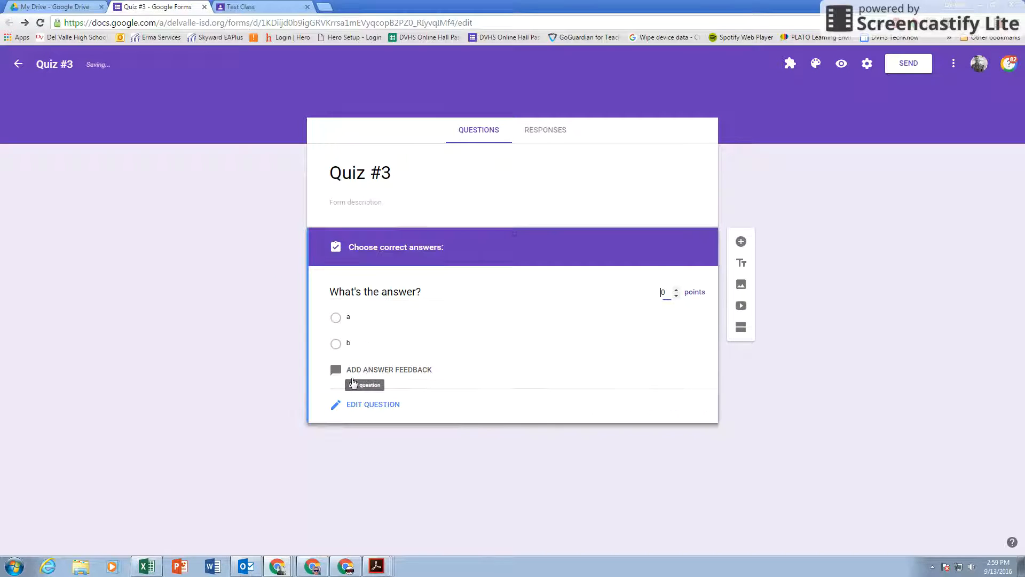
{"action": "left_click", "coordinate": [336, 318]}
{"action": "left_click", "coordinate": [665, 292]}
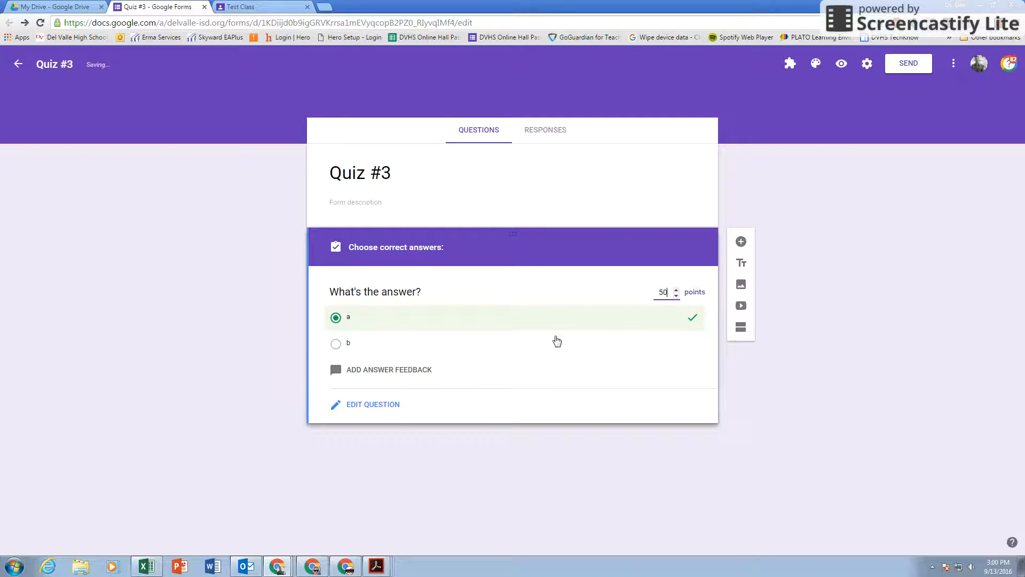
{"action": "left_click", "coordinate": [377, 404]}
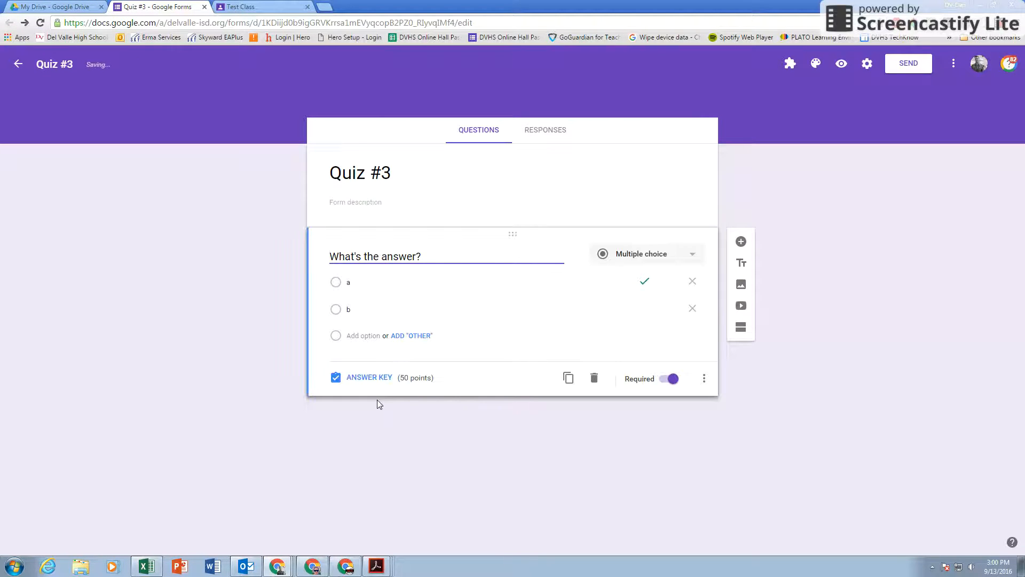
{"action": "left_click", "coordinate": [741, 242]}
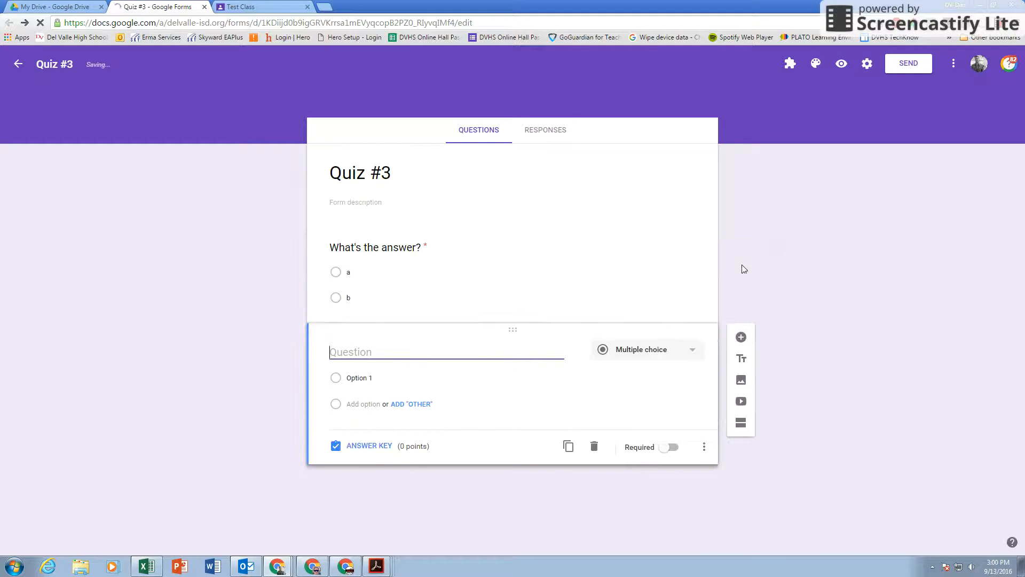
Step: Write the second question 'Whats the answer here?' with options a and b
{"action": "type", "text": "What"}
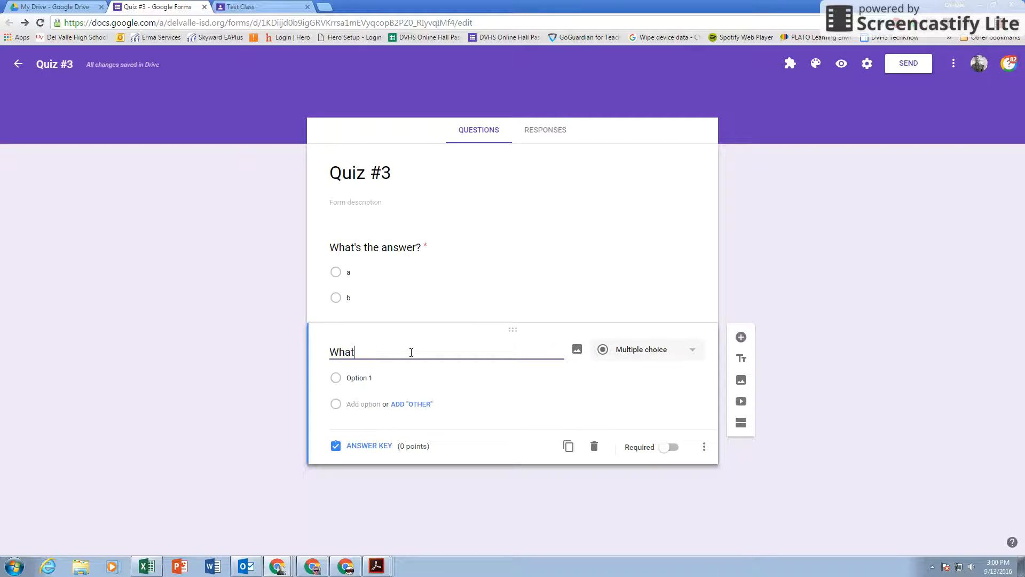
{"action": "type", "text": "s the answer here?"}
{"action": "left_click", "coordinate": [357, 377]}
{"action": "type", "text": "a"}
{"action": "left_click", "coordinate": [363, 404]}
{"action": "type", "text": "b"}
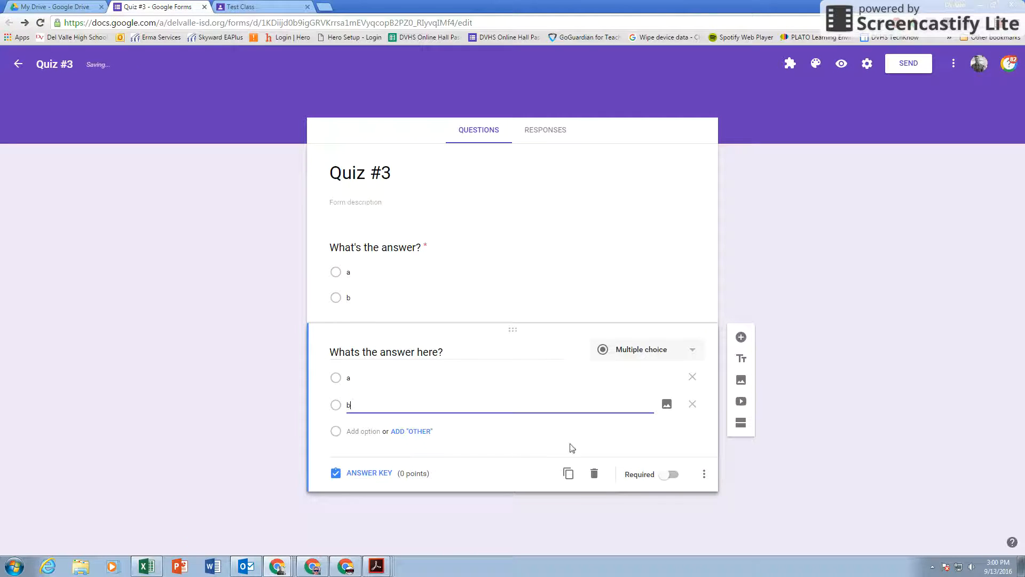
Step: Make it required with b correct for 50 points, then return to the Test Class tab
{"action": "left_click", "coordinate": [671, 475]}
{"action": "left_click", "coordinate": [371, 474]}
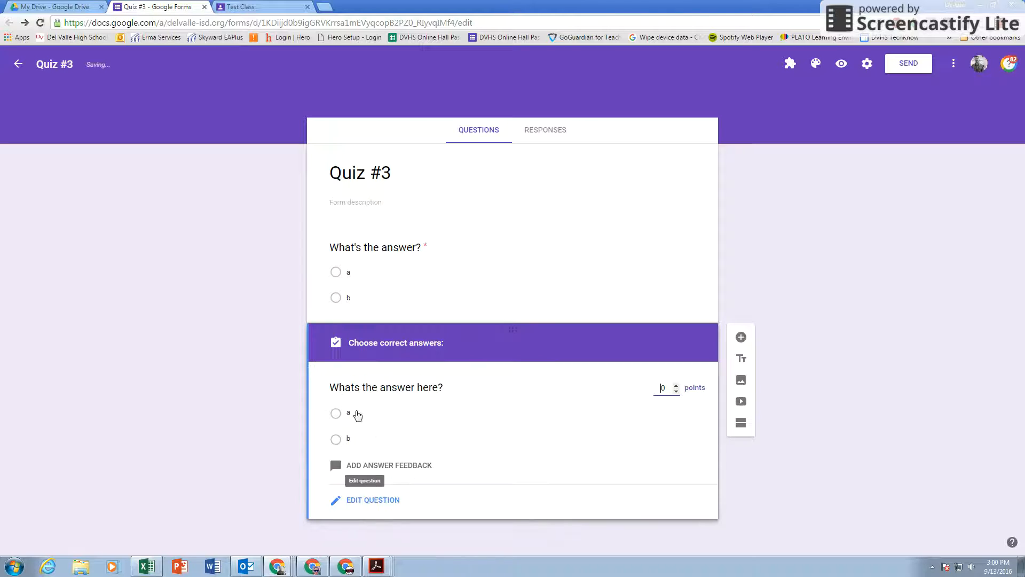
{"action": "left_click", "coordinate": [335, 440]}
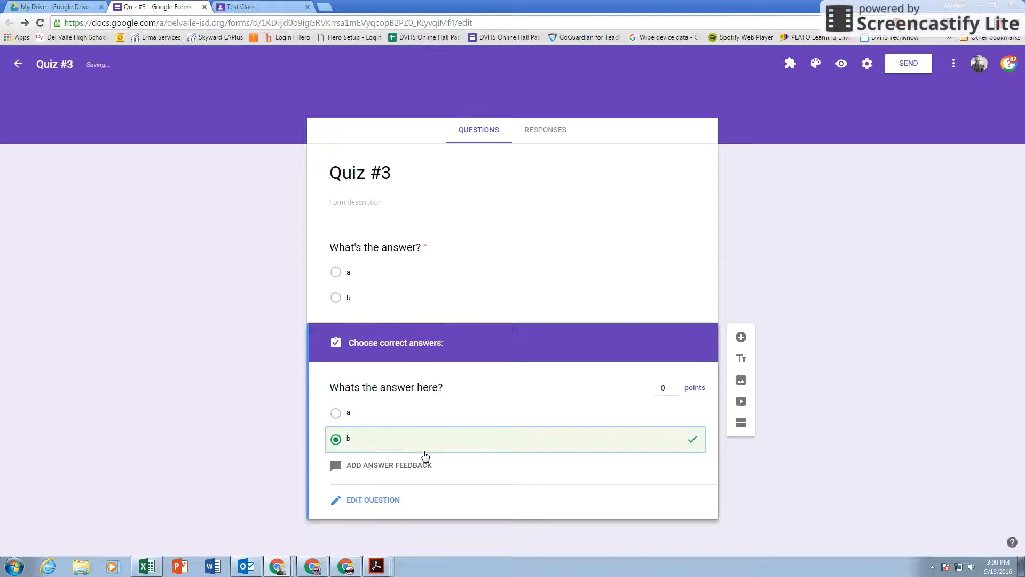
{"action": "double_click", "coordinate": [662, 388]}
{"action": "type", "text": "50"}
{"action": "left_click", "coordinate": [388, 501]}
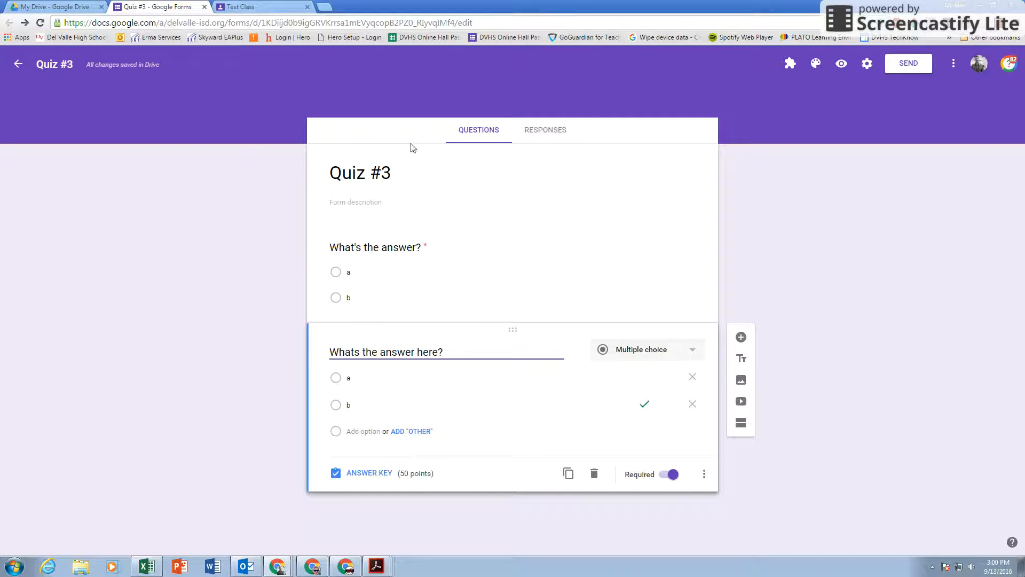
{"action": "left_click", "coordinate": [278, 6]}
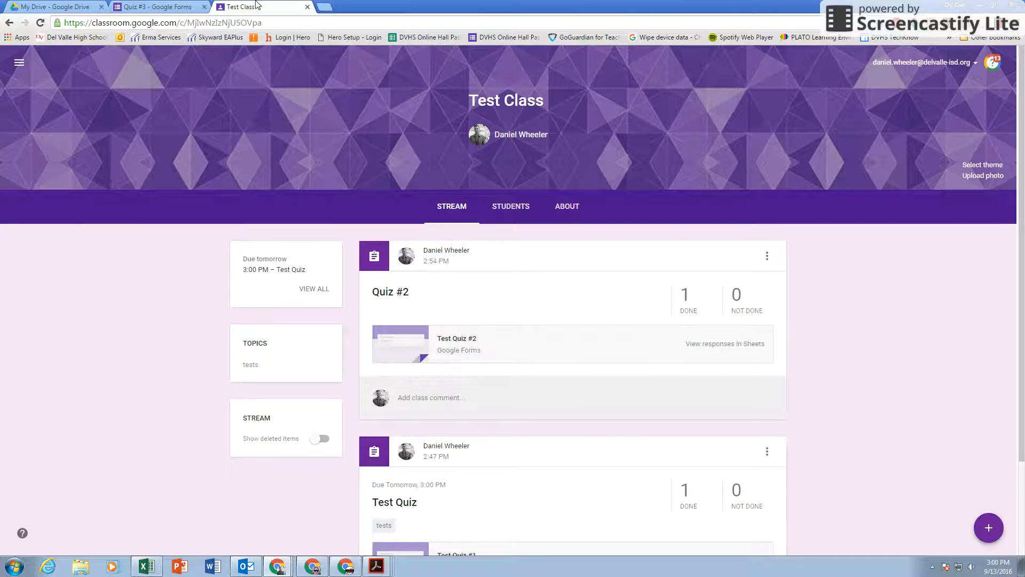
Step: Start a new assignment titled Quiz #3, due tomorrow, September 14
{"action": "mouse_move", "coordinate": [988, 527]}
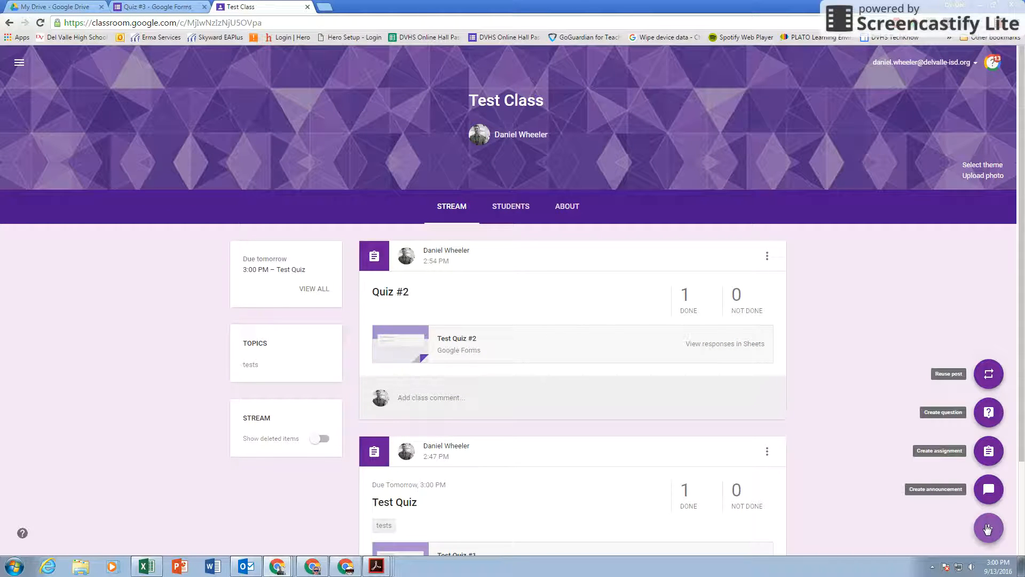
{"action": "left_click", "coordinate": [989, 451]}
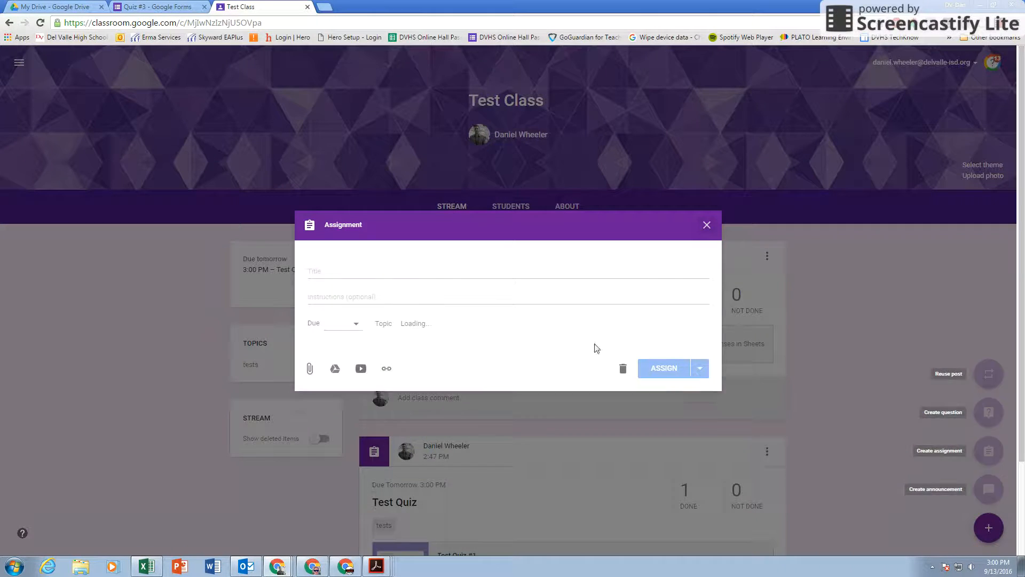
{"action": "type", "text": "wu"}
{"action": "key", "text": "BackSpace"}
{"action": "key", "text": "BackSpace"}
{"action": "type", "text": "Quiz #3"}
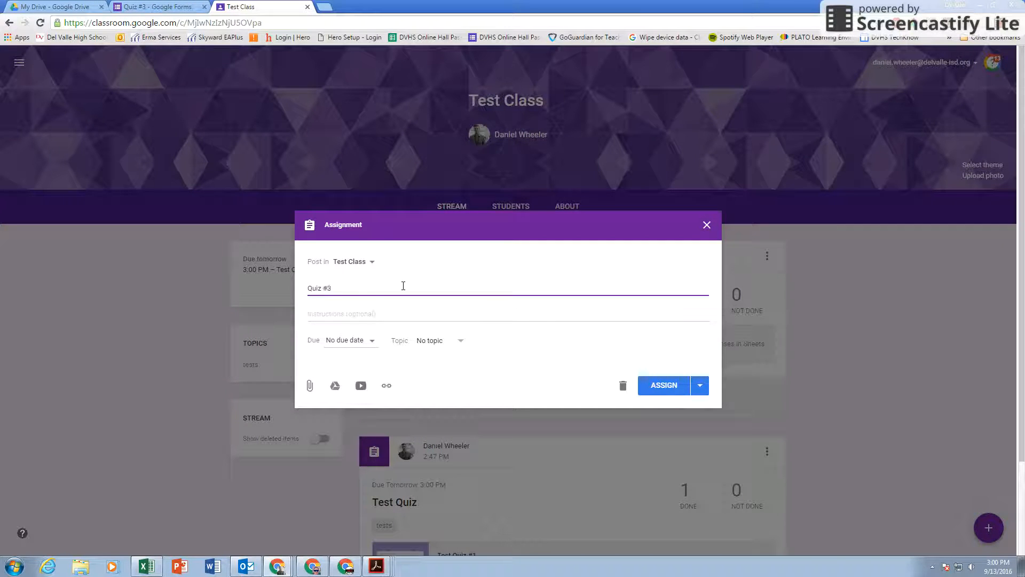
{"action": "left_click", "coordinate": [348, 340]}
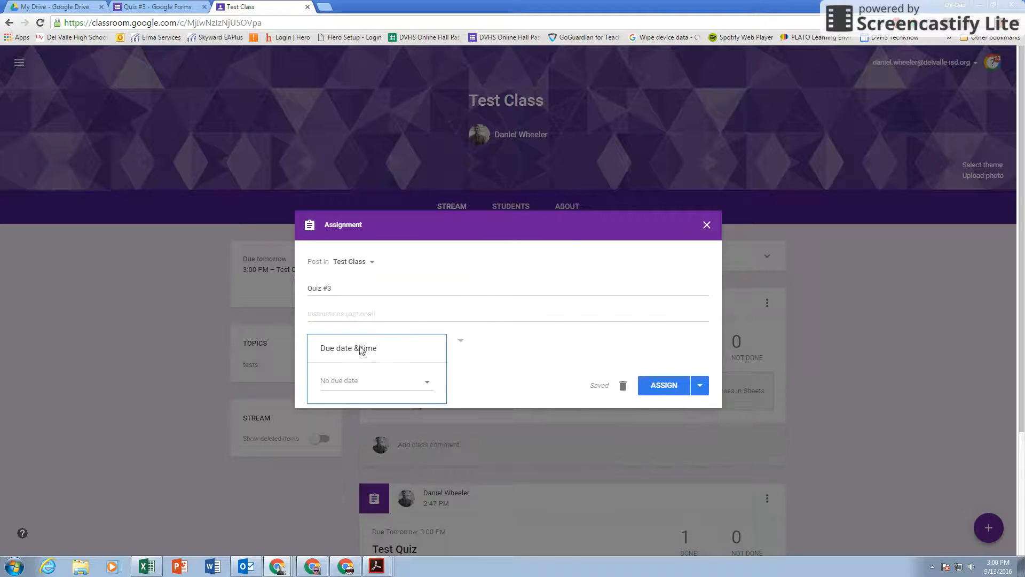
{"action": "left_click", "coordinate": [360, 381]}
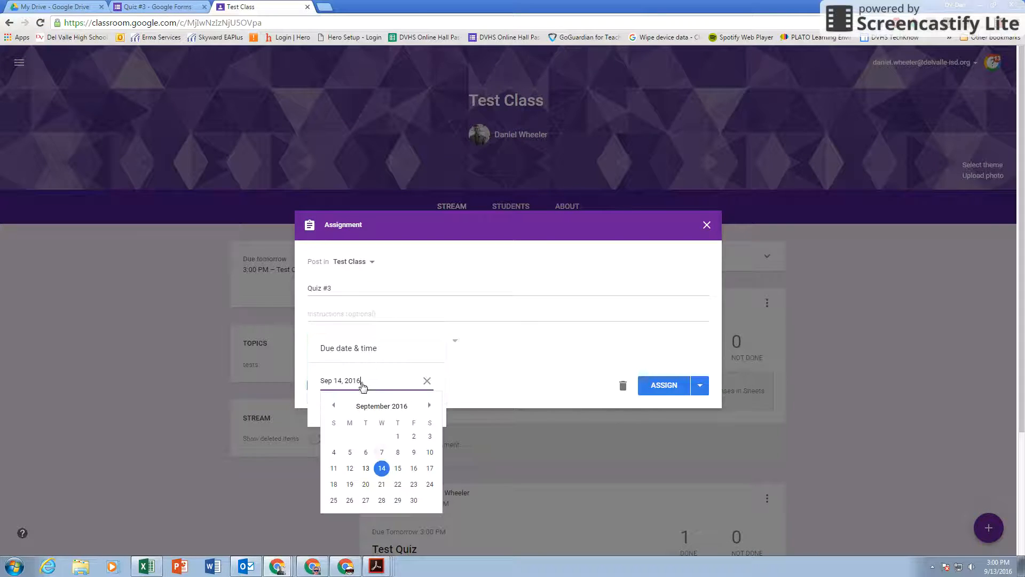
{"action": "right_click", "coordinate": [378, 469]}
{"action": "left_click", "coordinate": [379, 468]}
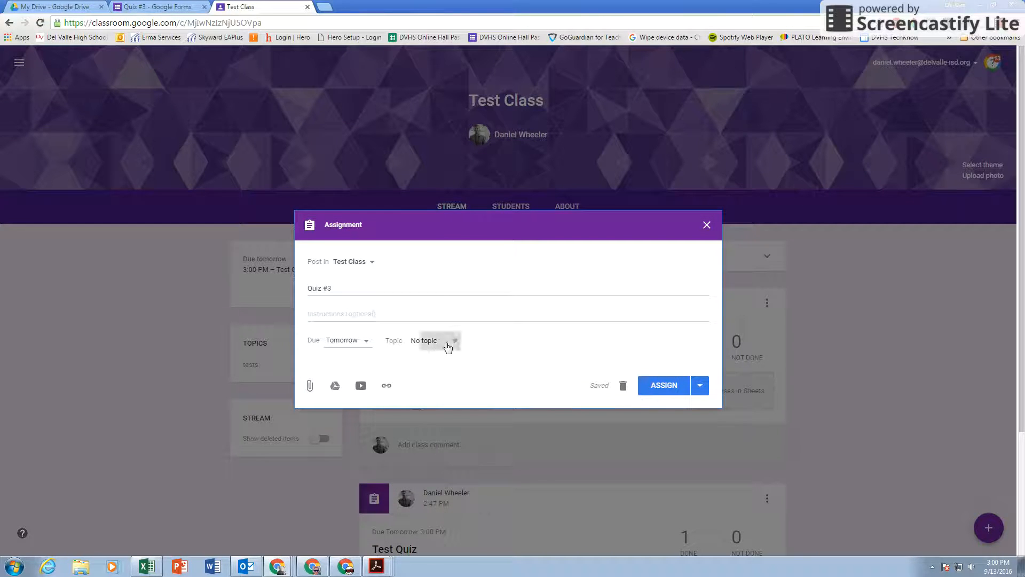
Step: File it under the tests topic, attach the Quiz #3 form from Drive, and assign it
{"action": "left_click", "coordinate": [452, 342]}
{"action": "left_click", "coordinate": [428, 389]}
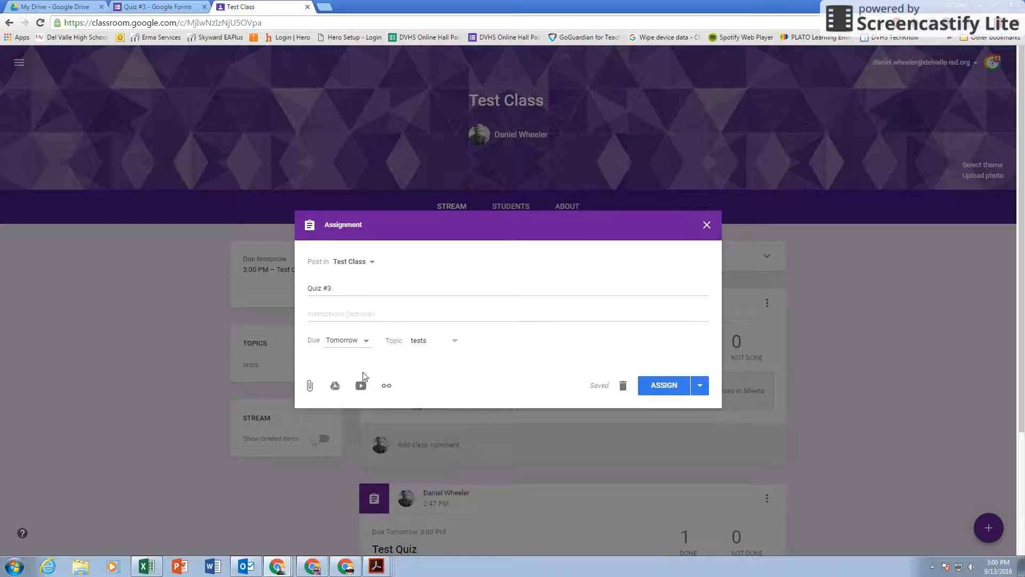
{"action": "left_click", "coordinate": [335, 385]}
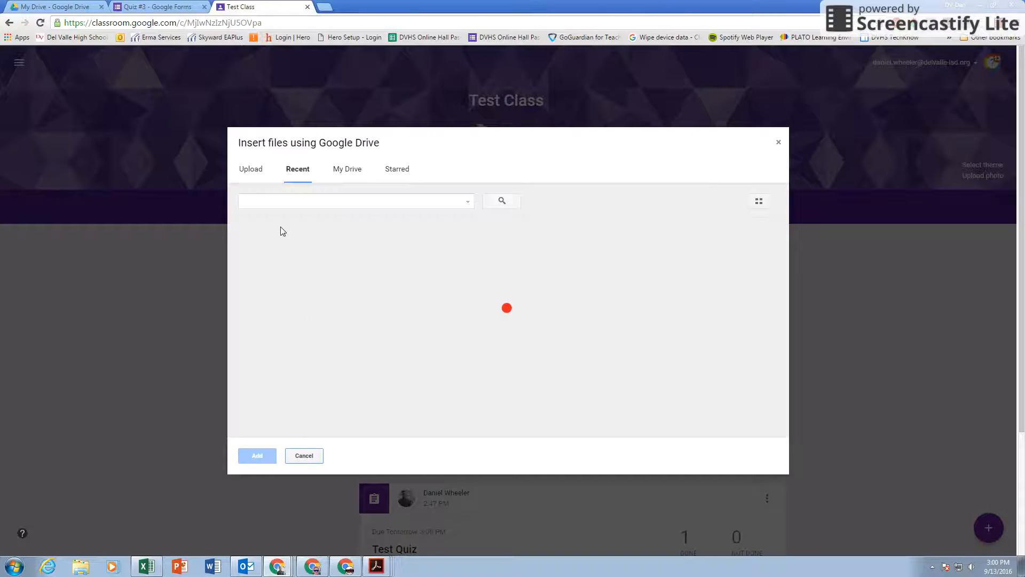
{"action": "left_click", "coordinate": [284, 274]}
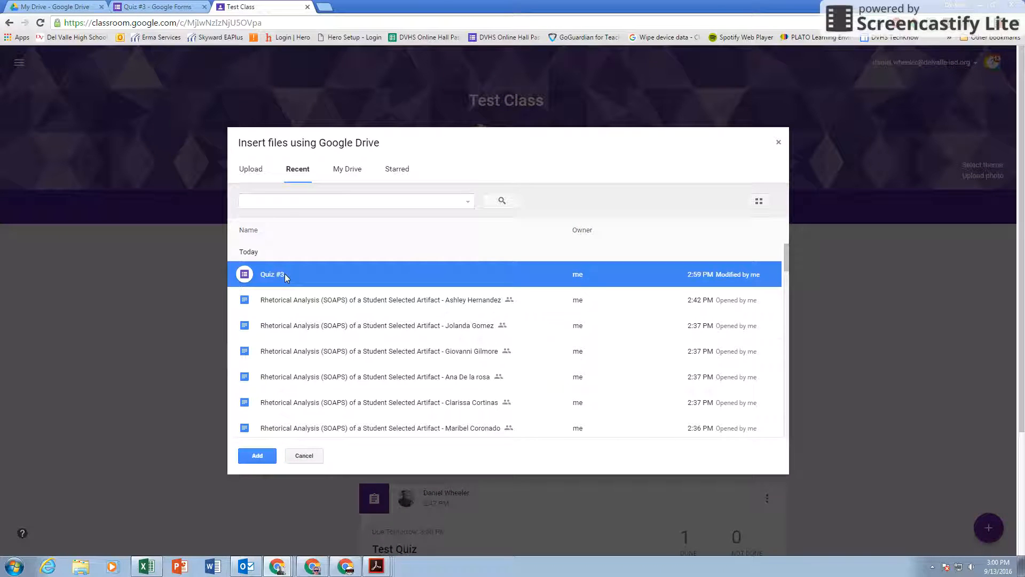
{"action": "left_click", "coordinate": [262, 455]}
{"action": "left_click", "coordinate": [667, 437]}
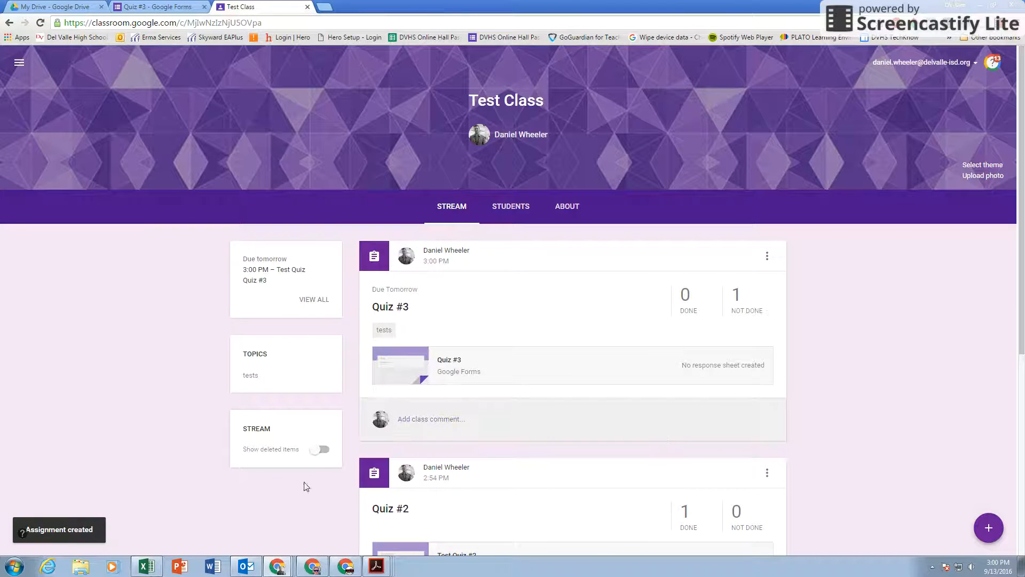
{"action": "left_click", "coordinate": [277, 566]}
Step: In the student's window, reload the class stream and open the Quiz #3 form
{"action": "left_click", "coordinate": [252, 525]}
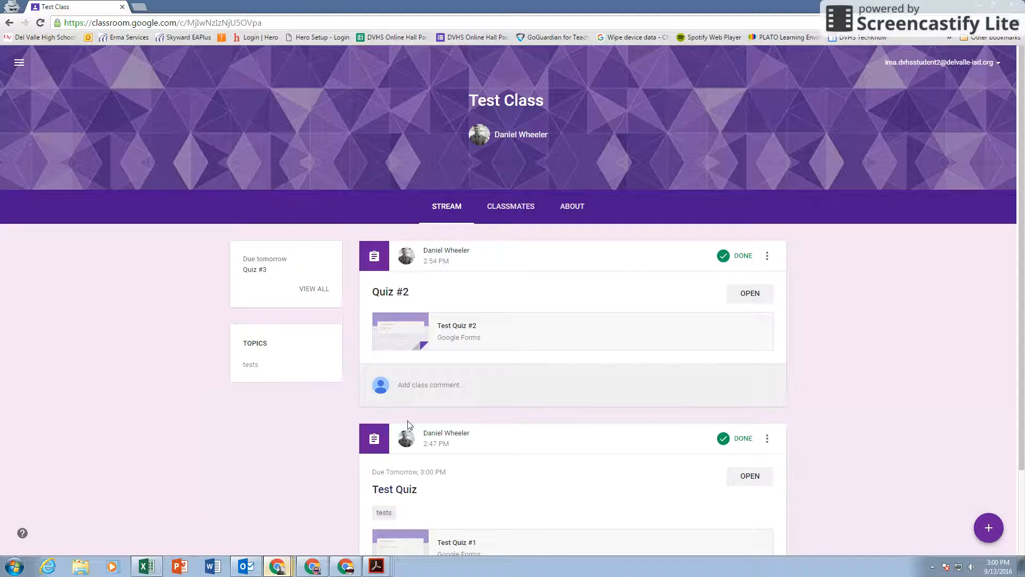
{"action": "key", "text": "F5"}
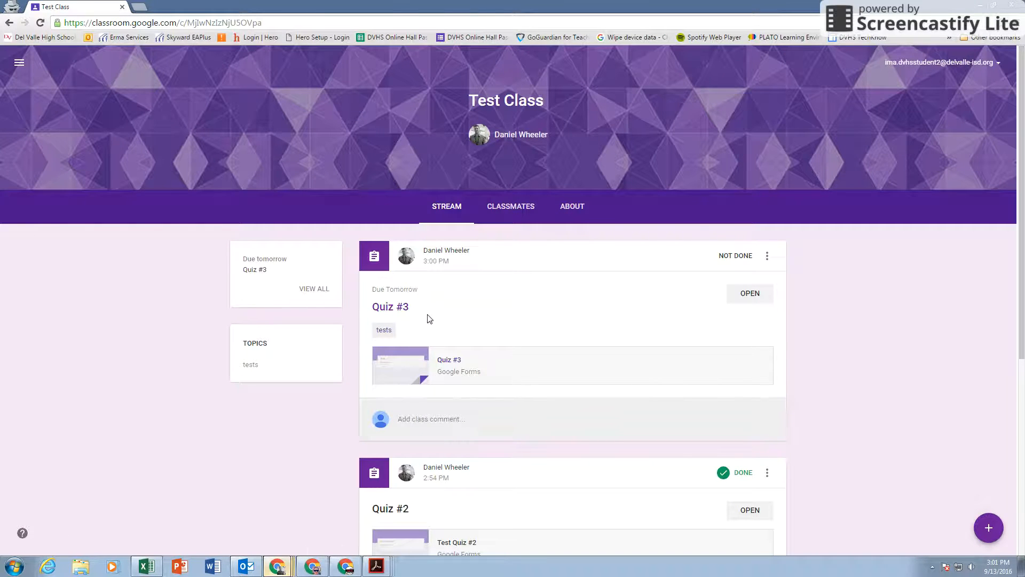
{"action": "left_click", "coordinate": [456, 362]}
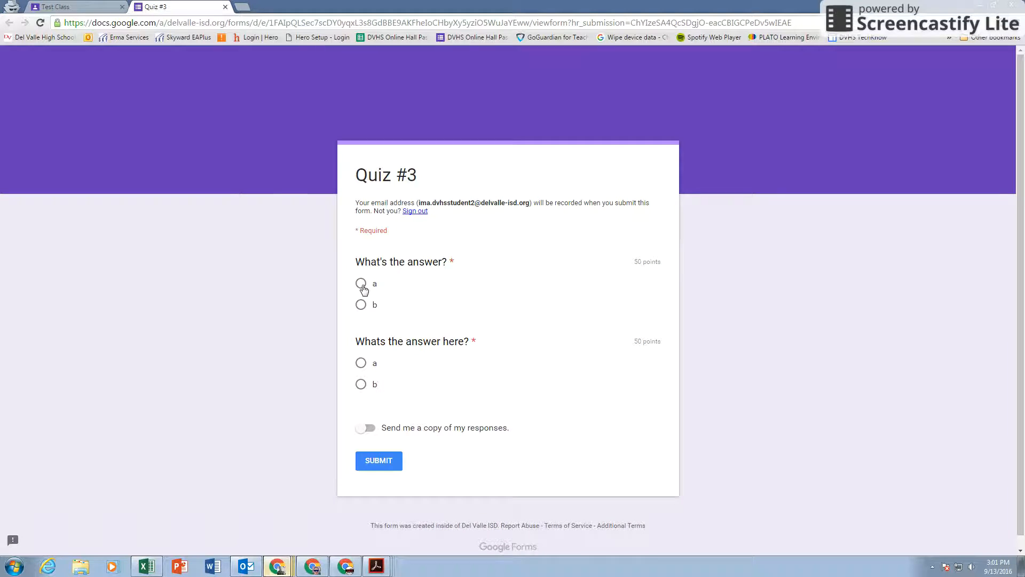
Step: Answer b for both questions and submit the quiz
{"action": "left_click", "coordinate": [361, 304]}
{"action": "left_click", "coordinate": [361, 384]}
{"action": "left_click", "coordinate": [395, 460]}
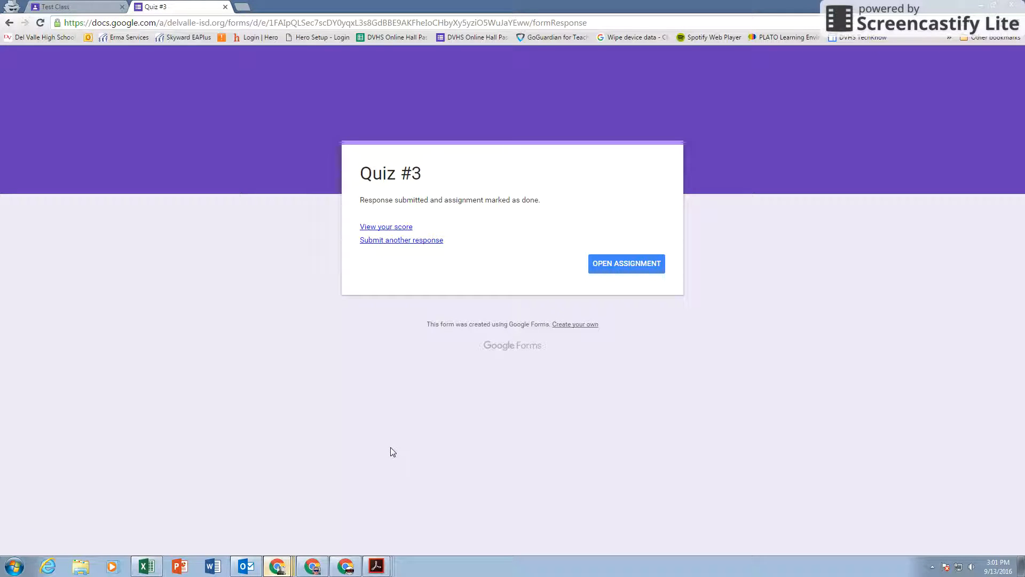
Step: View the resulting 50/100 score, then close the score page
{"action": "left_click", "coordinate": [386, 228]}
{"action": "left_click_drag", "start_coordinate": [638, 175], "coordinate": [646, 174]}
{"action": "left_click", "coordinate": [659, 188]}
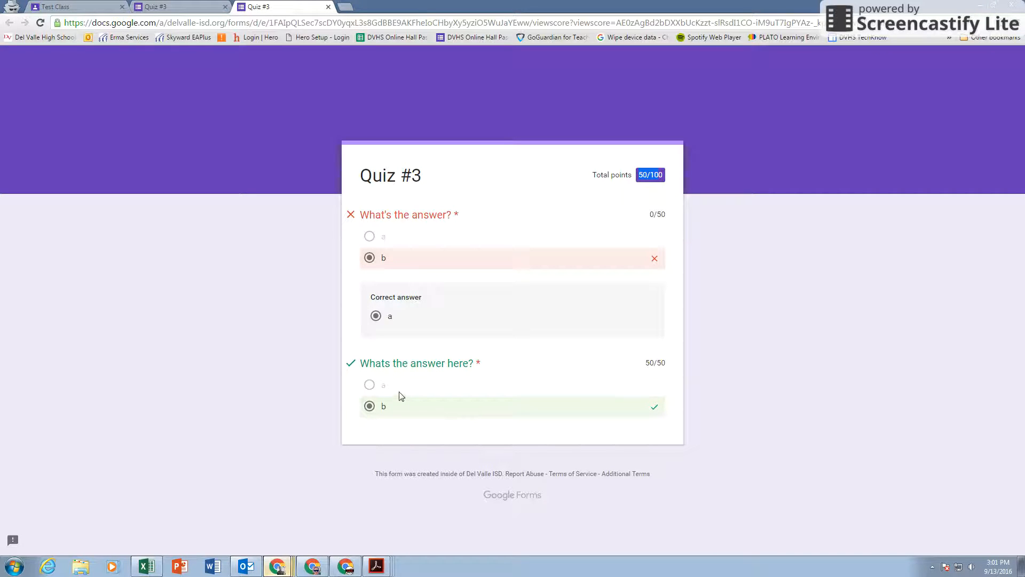
{"action": "left_click", "coordinate": [328, 6]}
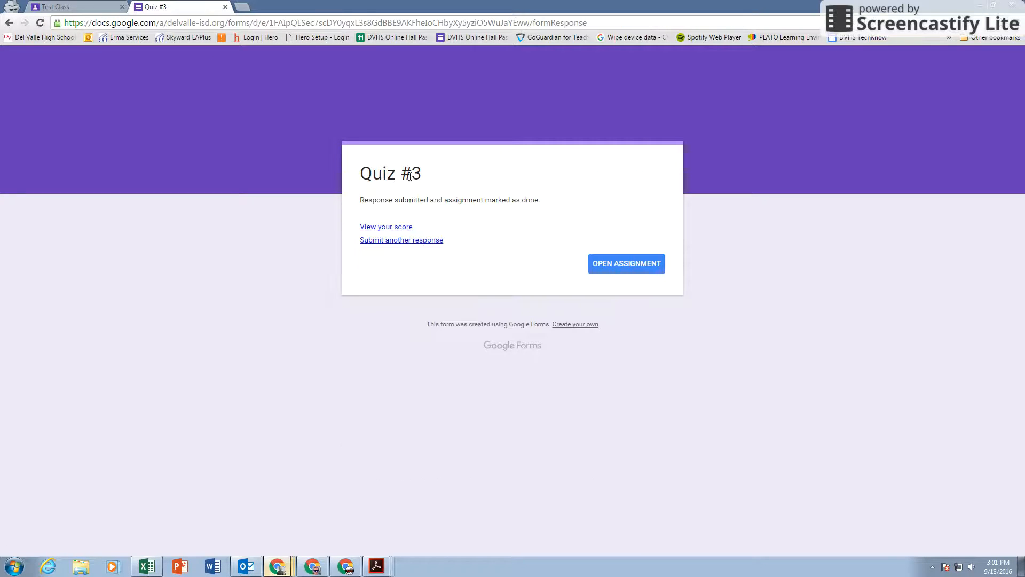
Step: Open the Quiz #3 assignment to confirm it shows Done, then switch back to the teacher's window
{"action": "left_click", "coordinate": [630, 267]}
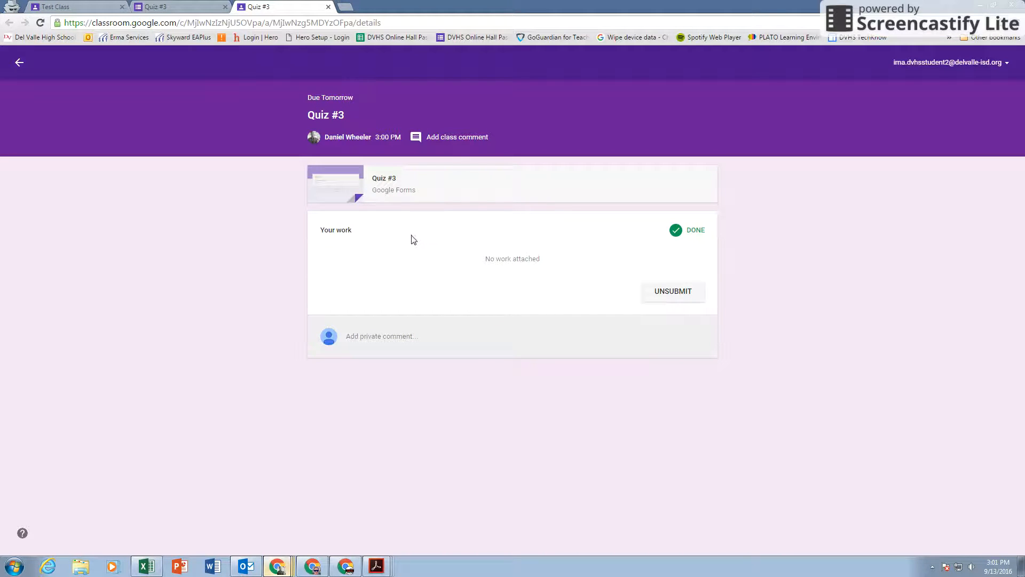
{"action": "mouse_move", "coordinate": [277, 567]}
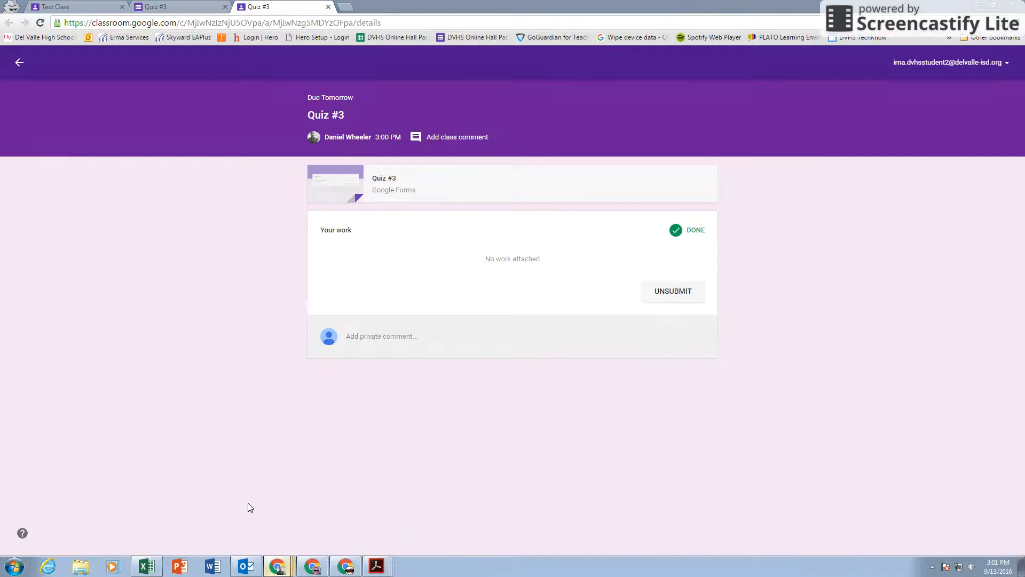
{"action": "left_click", "coordinate": [248, 507]}
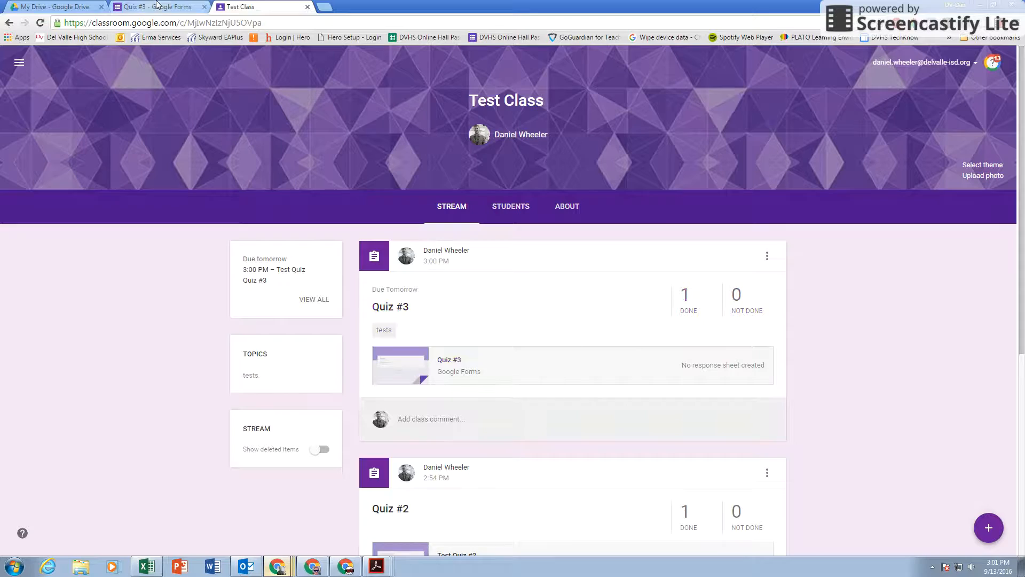
Step: Open Quiz #3's response summary and scroll to the Scores showing one 50/100 result
{"action": "left_click", "coordinate": [158, 6]}
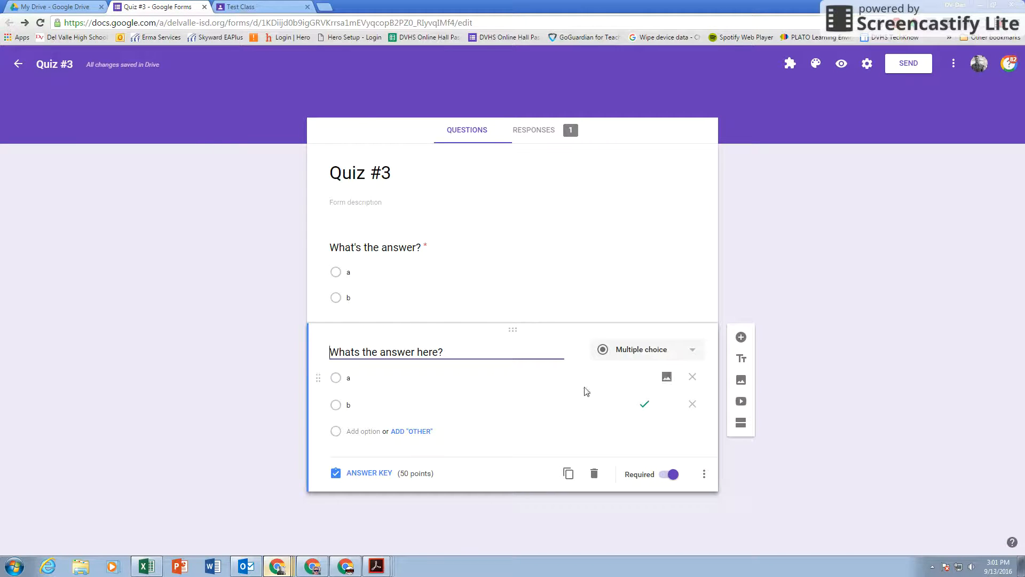
{"action": "left_click", "coordinate": [540, 130]}
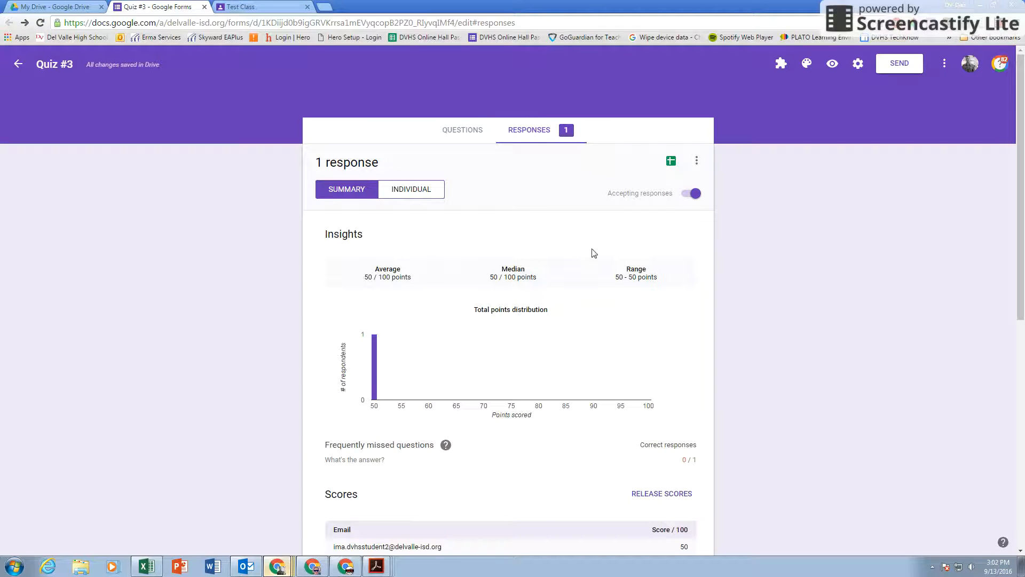
{"action": "scroll", "coordinate": [569, 332], "scroll_direction": "down", "scroll_amount": 3}
{"action": "scroll", "coordinate": [388, 383], "scroll_direction": "up", "scroll_amount": 2}
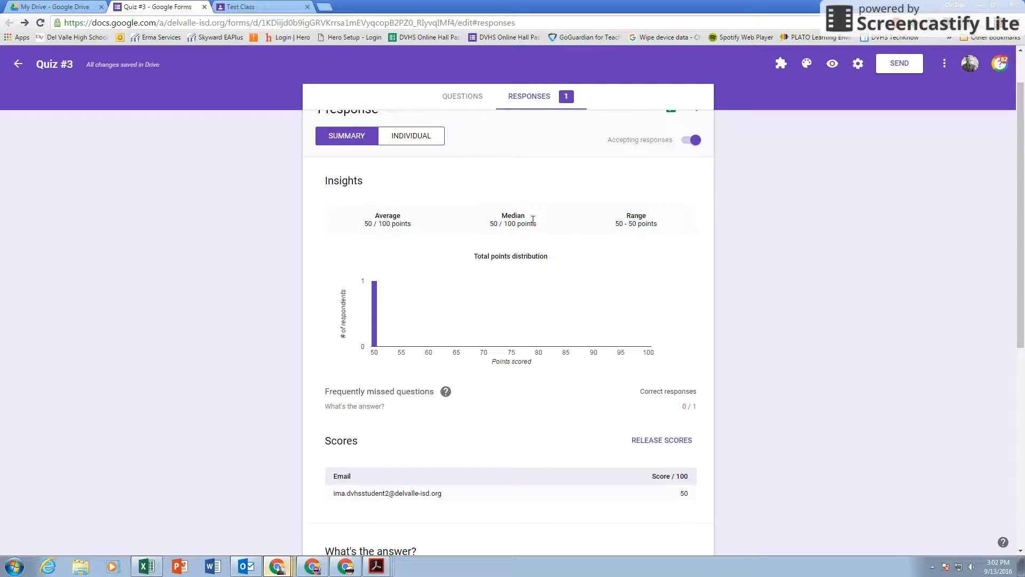
{"action": "scroll", "coordinate": [425, 382], "scroll_direction": "down", "scroll_amount": 1}
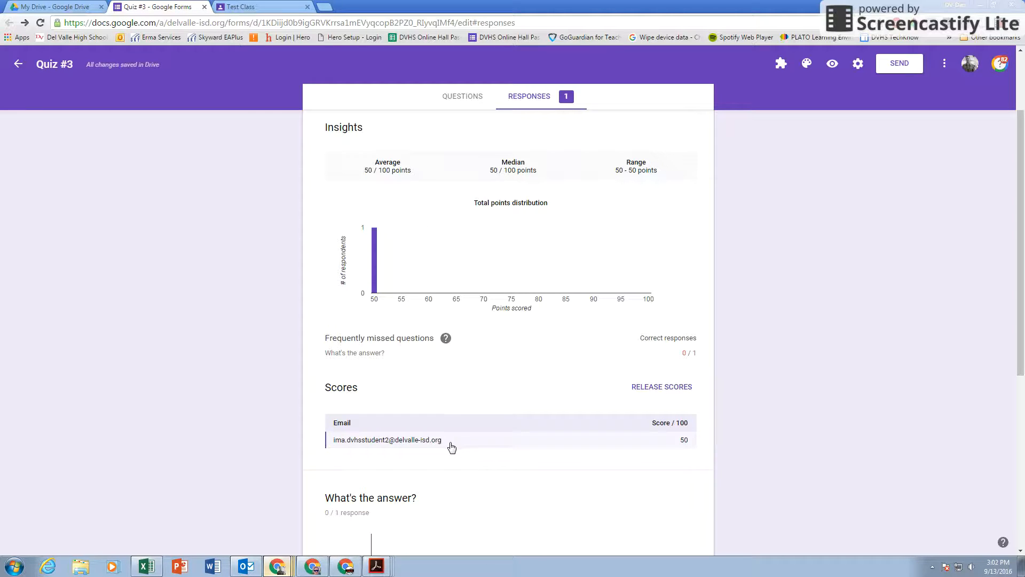
Step: Email the student their Quiz #3 score with the note 'Try harder next time' and release it
{"action": "left_click", "coordinate": [644, 388]}
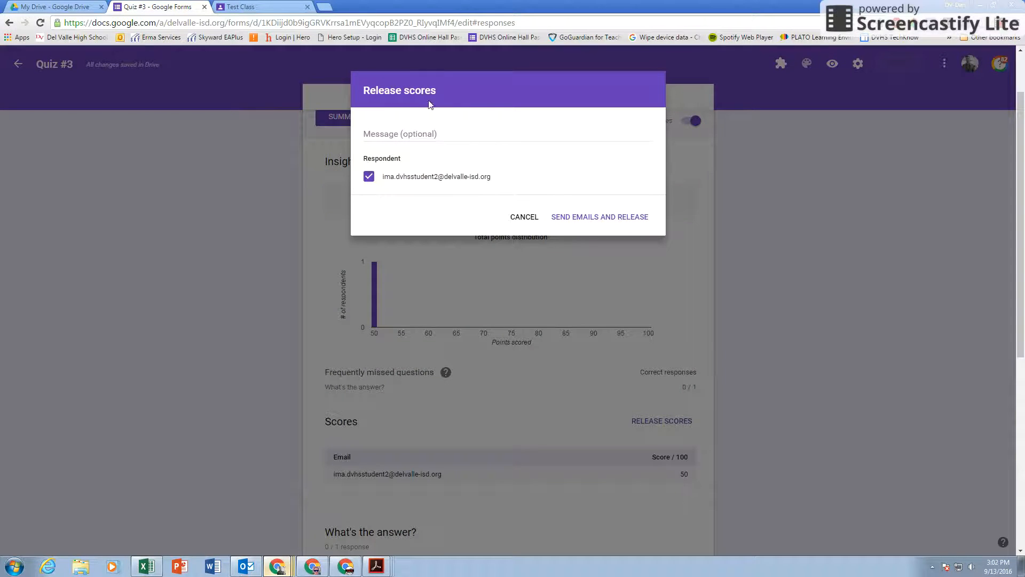
{"action": "left_click", "coordinate": [437, 133]}
{"action": "type", "text": "G"}
{"action": "key", "text": "BackSpace"}
{"action": "type", "text": "Try hard"}
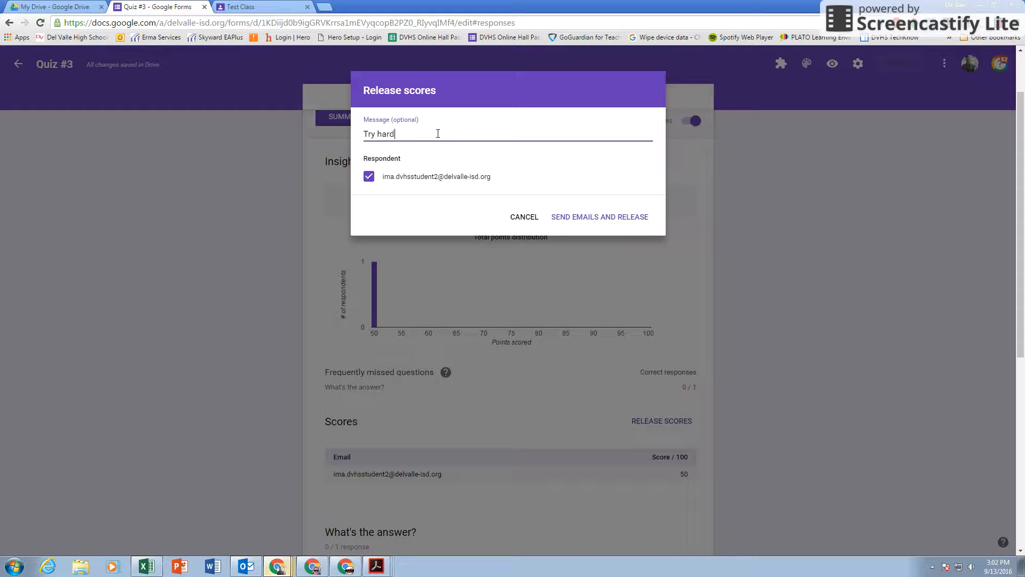
{"action": "type", "text": "er next time!"}
{"action": "left_click", "coordinate": [605, 219]}
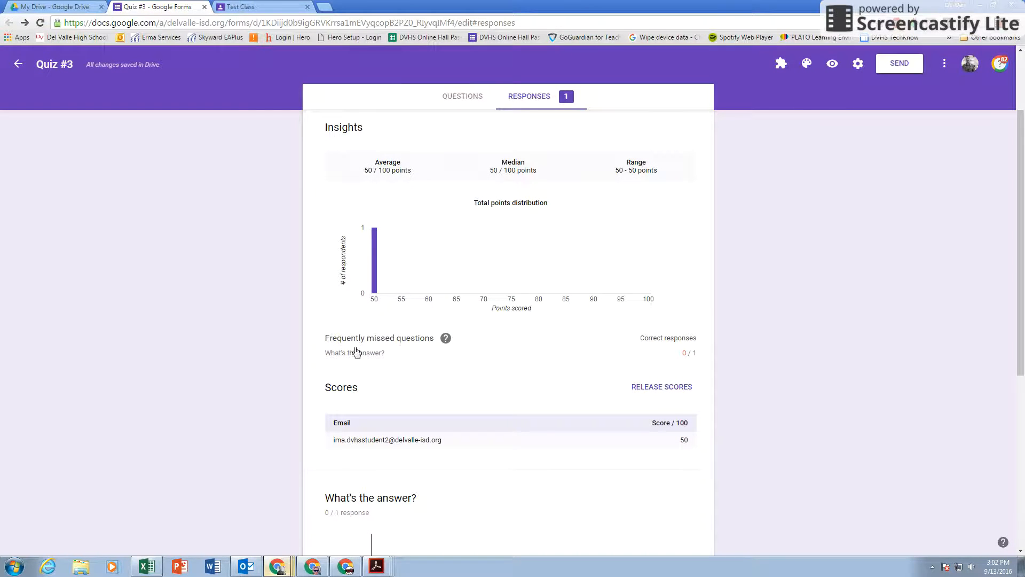
{"action": "left_click", "coordinate": [271, 562]}
Step: Open the Gmail inbox in a new tab of the student's browser window
{"action": "left_click", "coordinate": [240, 524]}
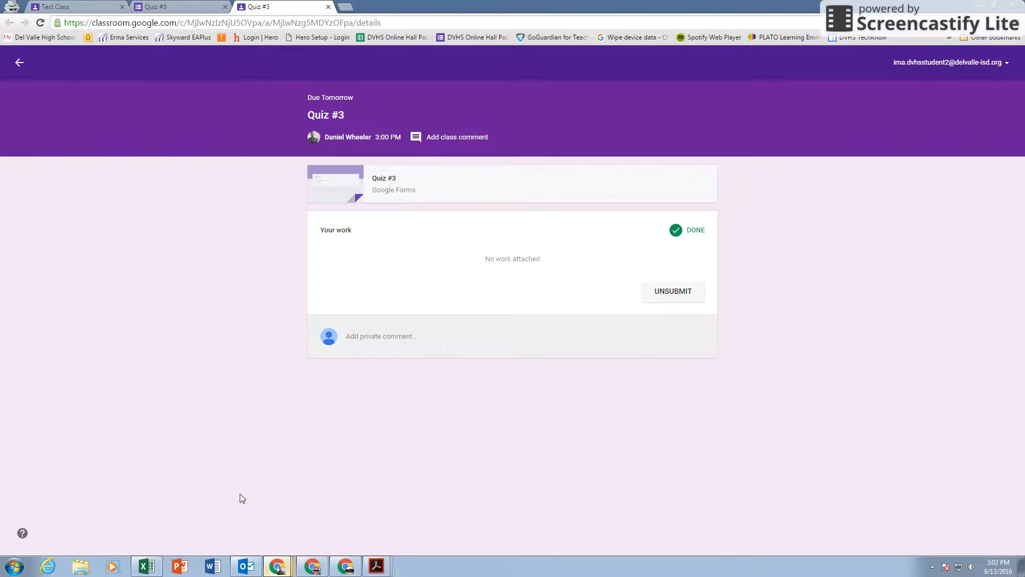
{"action": "left_click", "coordinate": [350, 8]}
{"action": "type", "text": "mail.google.com"}
{"action": "key", "text": "Return"}
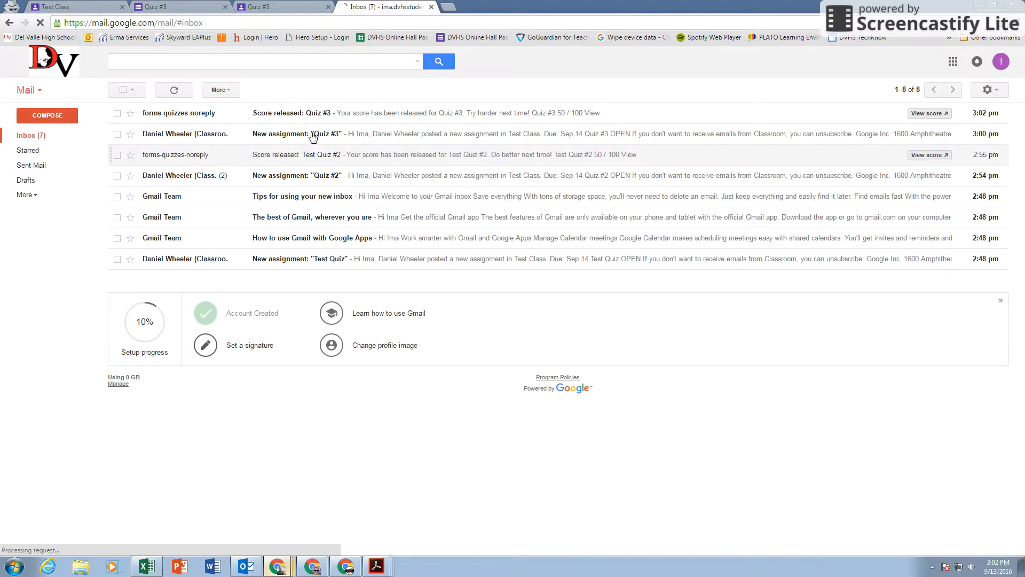
Step: Open the 'Score released: Quiz #3' email, view the 50/100 result, then return to the teacher's window
{"action": "left_click", "coordinate": [285, 117]}
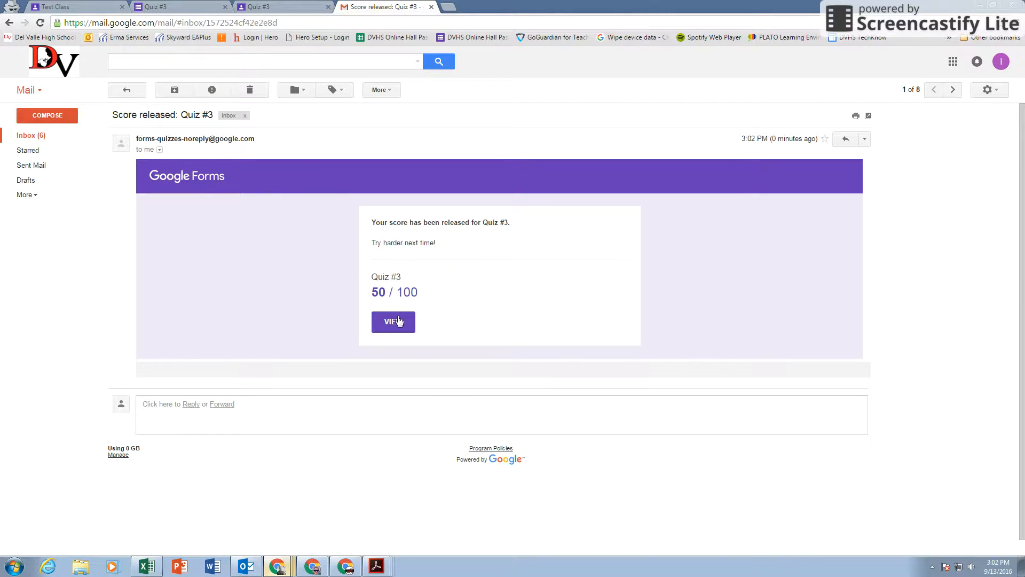
{"action": "left_click", "coordinate": [395, 321]}
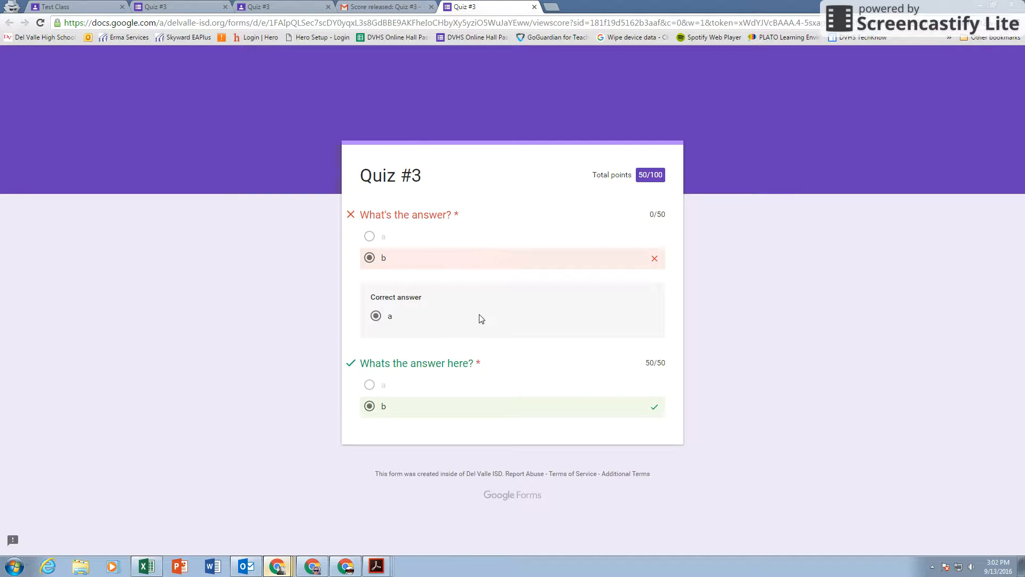
{"action": "mouse_move", "coordinate": [288, 569]}
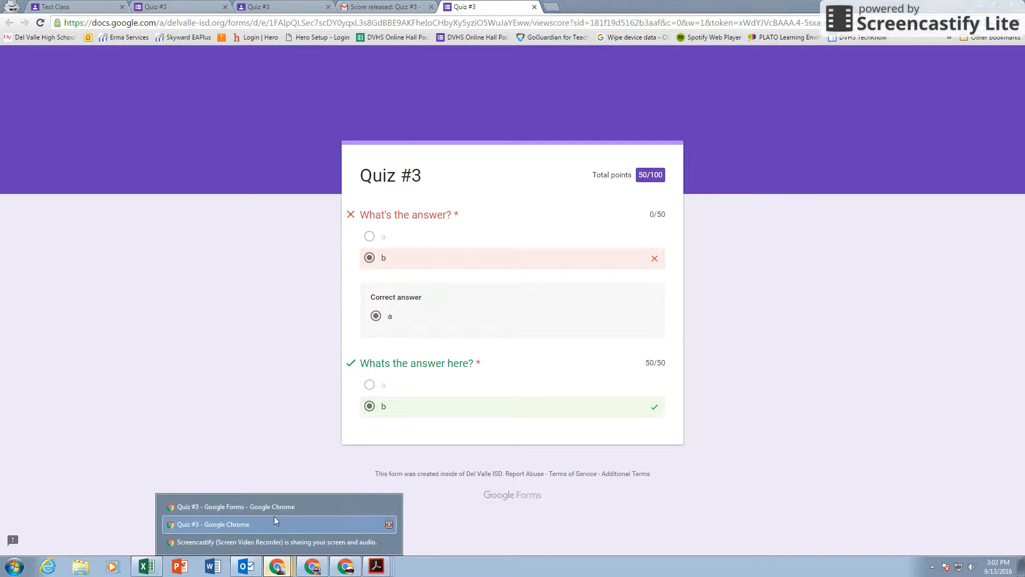
{"action": "left_click", "coordinate": [272, 504]}
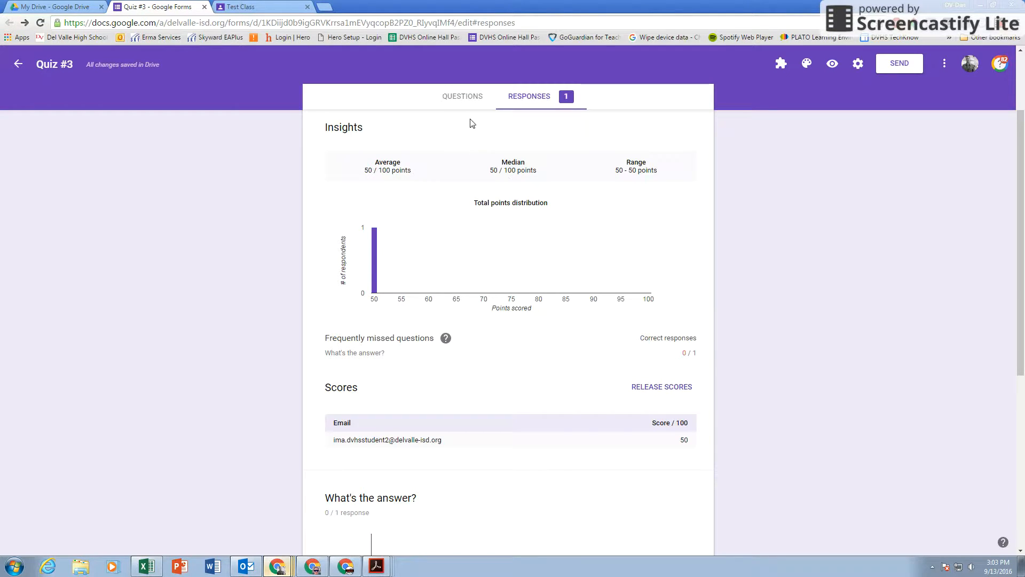
Step: Export the Quiz #3 responses to a new 'Quiz #3 (Responses)' Google Sheets spreadsheet
{"action": "scroll", "coordinate": [542, 190], "scroll_direction": "up", "scroll_amount": 3}
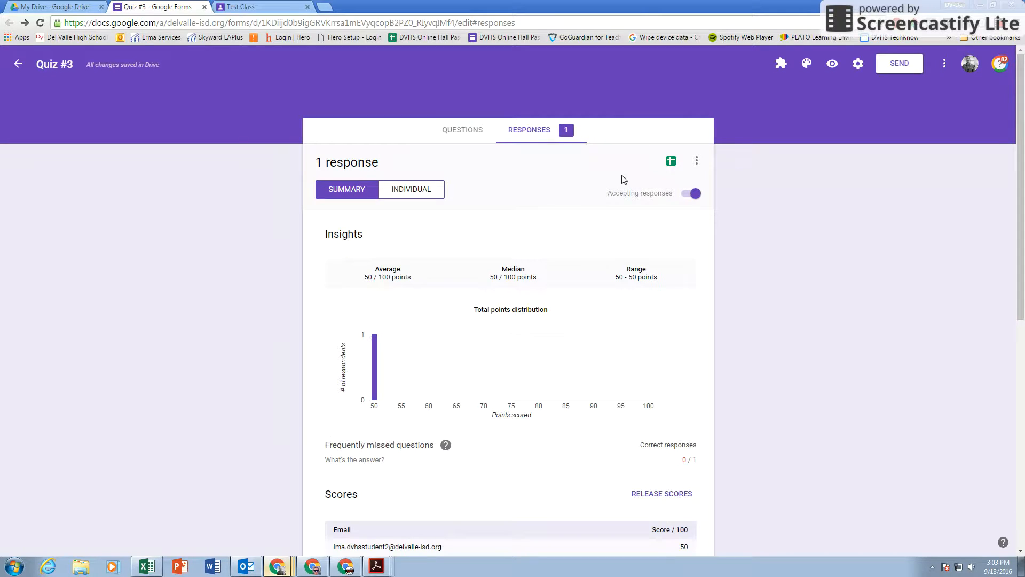
{"action": "left_click", "coordinate": [672, 163]}
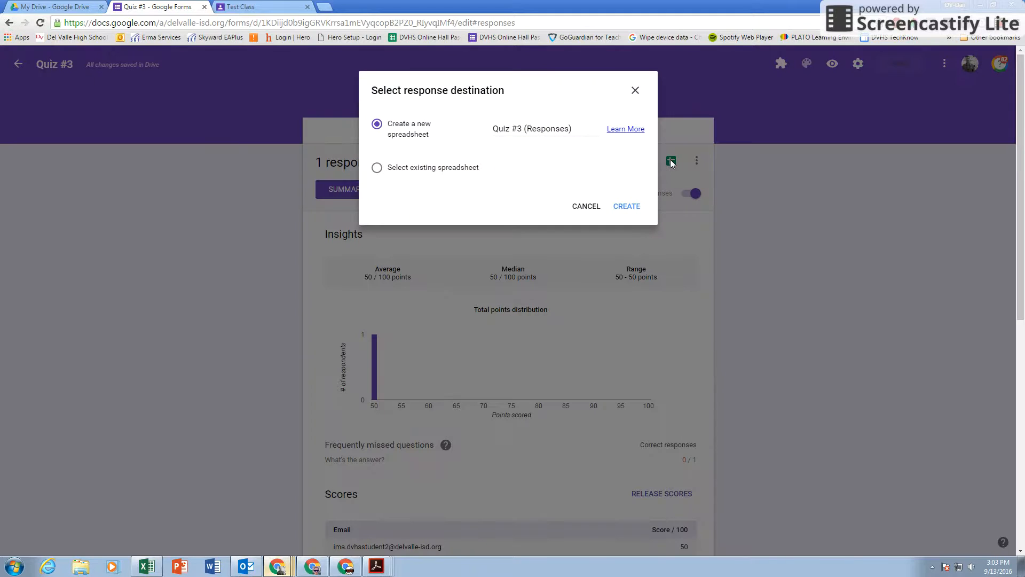
{"action": "left_click", "coordinate": [626, 206]}
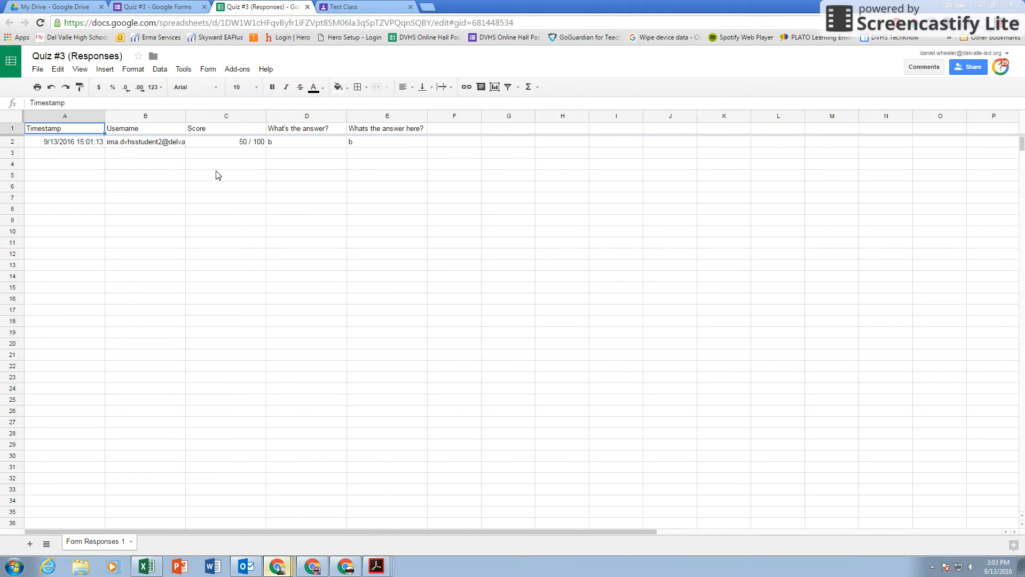
Step: Inspect the 50 / 100 score in cell C2, then go back through Forms to the Test Class stream
{"action": "left_click", "coordinate": [223, 142]}
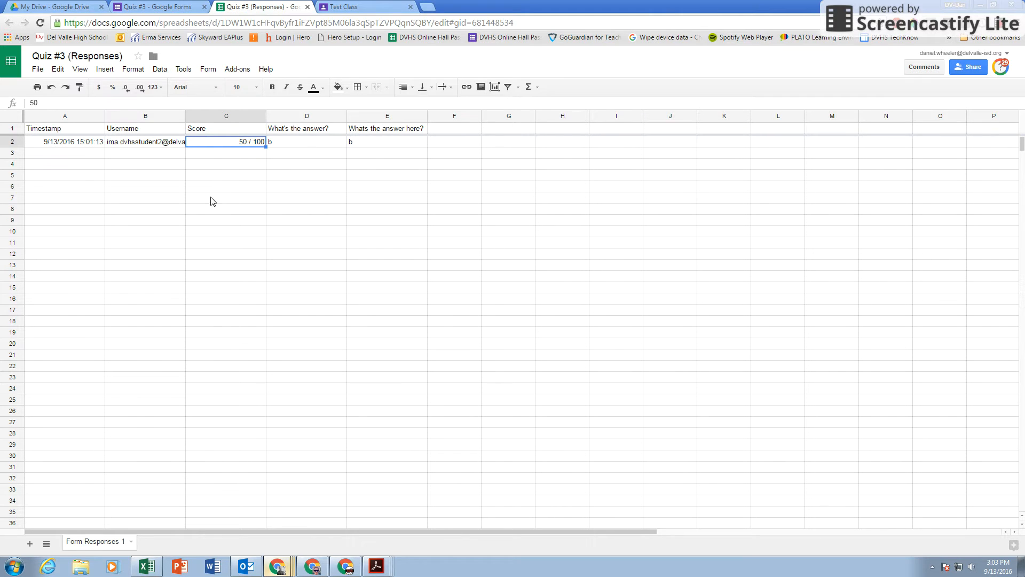
{"action": "left_click", "coordinate": [144, 188]}
{"action": "left_click", "coordinate": [174, 164]}
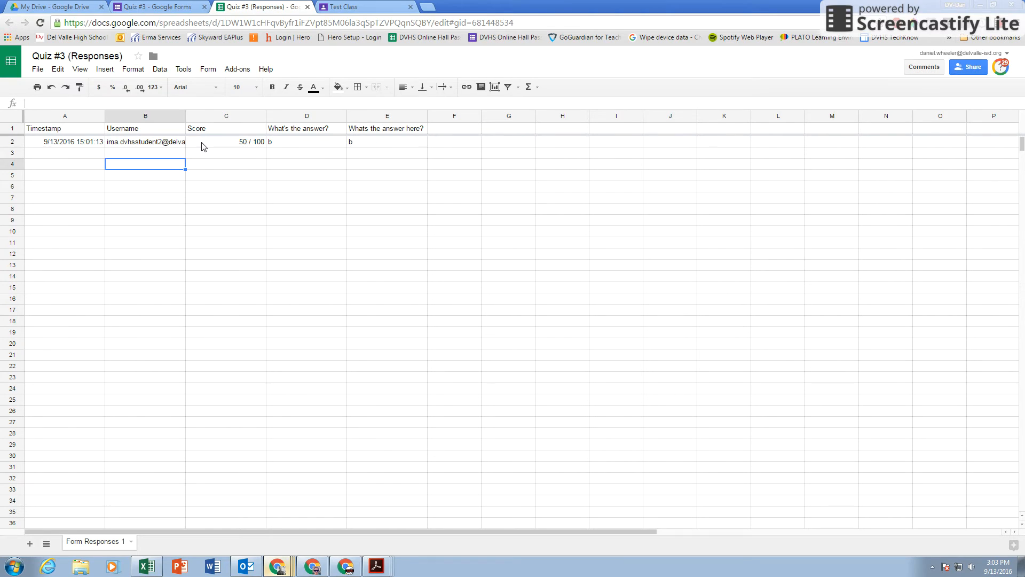
{"action": "left_click", "coordinate": [203, 144]}
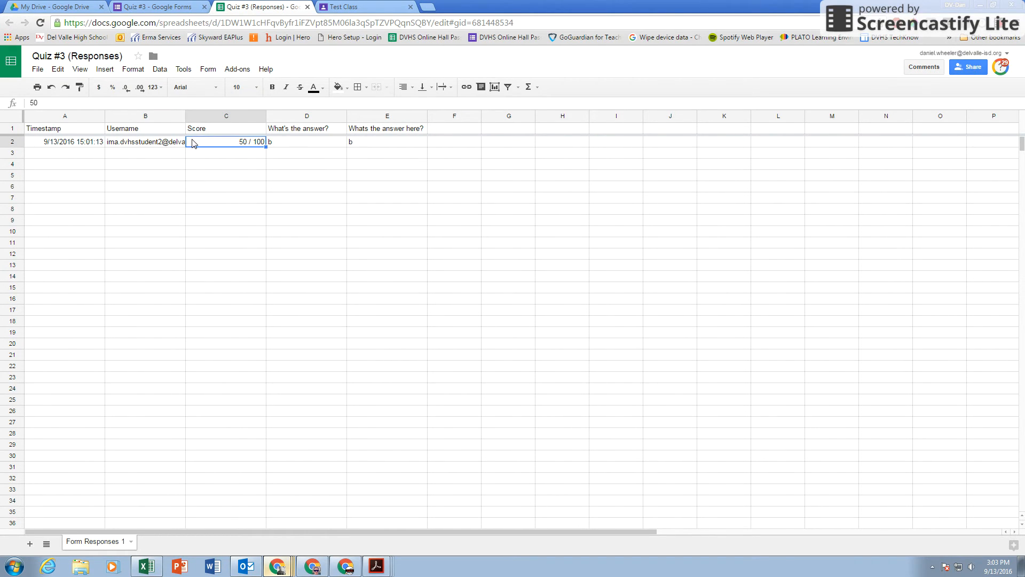
{"action": "left_click", "coordinate": [182, 156]}
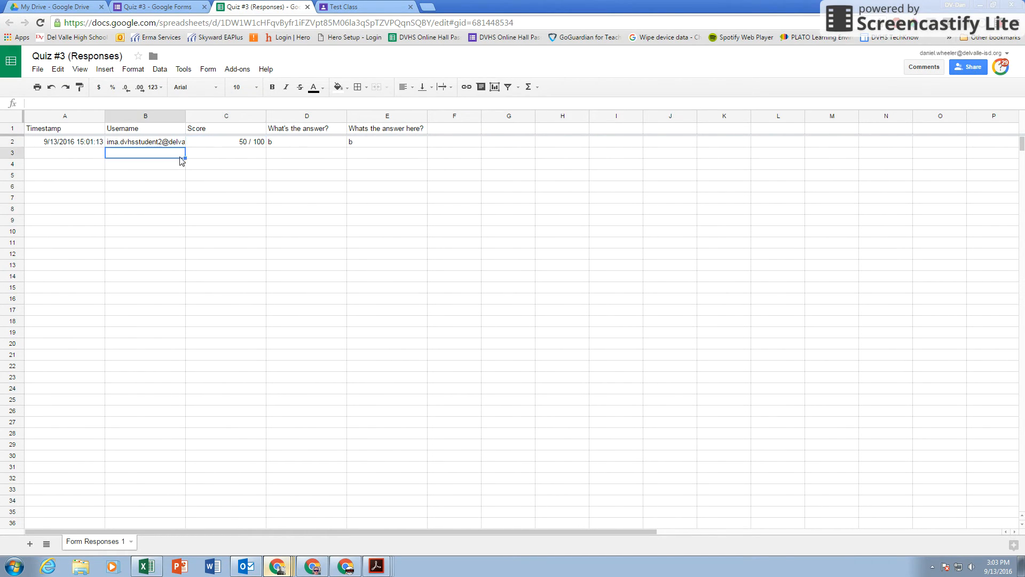
{"action": "left_click", "coordinate": [234, 144]}
{"action": "left_click", "coordinate": [160, 7]}
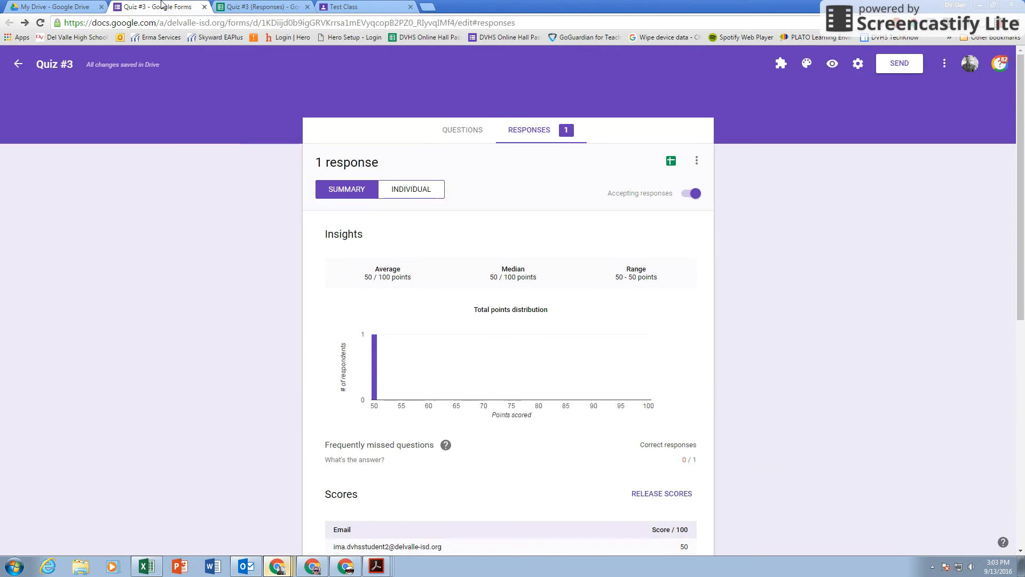
{"action": "left_click", "coordinate": [365, 4]}
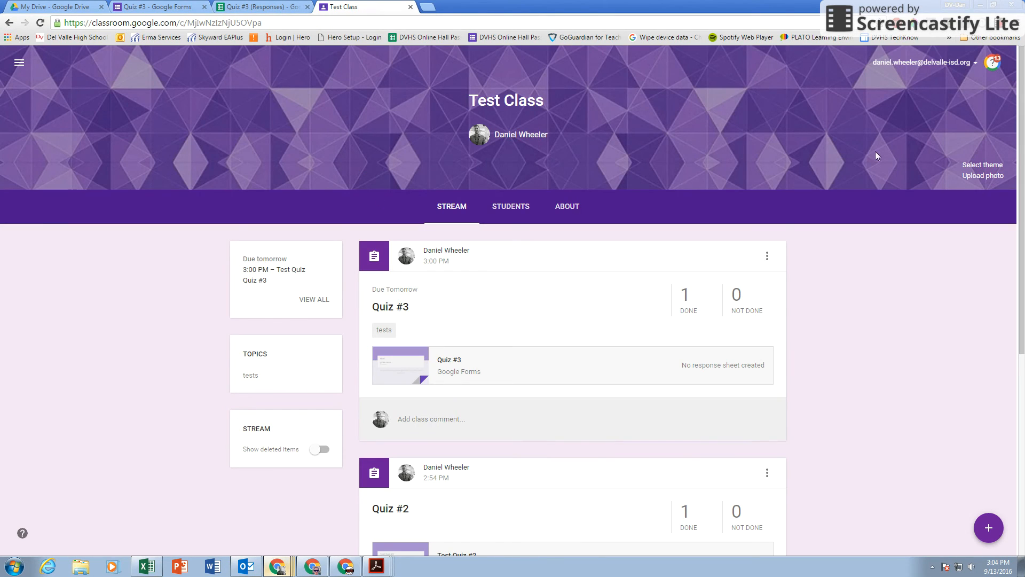